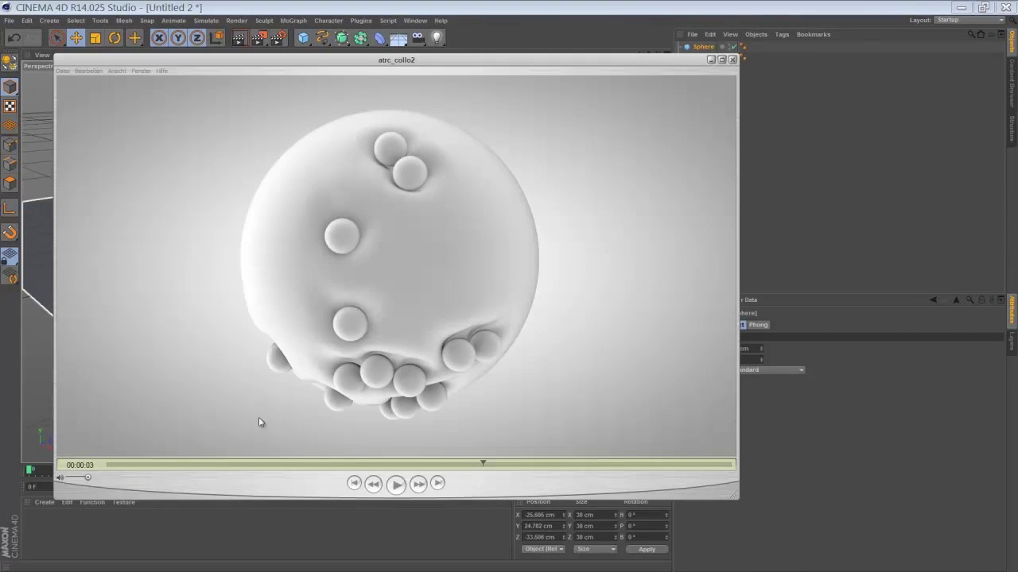
# Step: Play and replay the atrc_collo2 preview, pause on a dented frame, then close the player
pyautogui.click(396, 487)
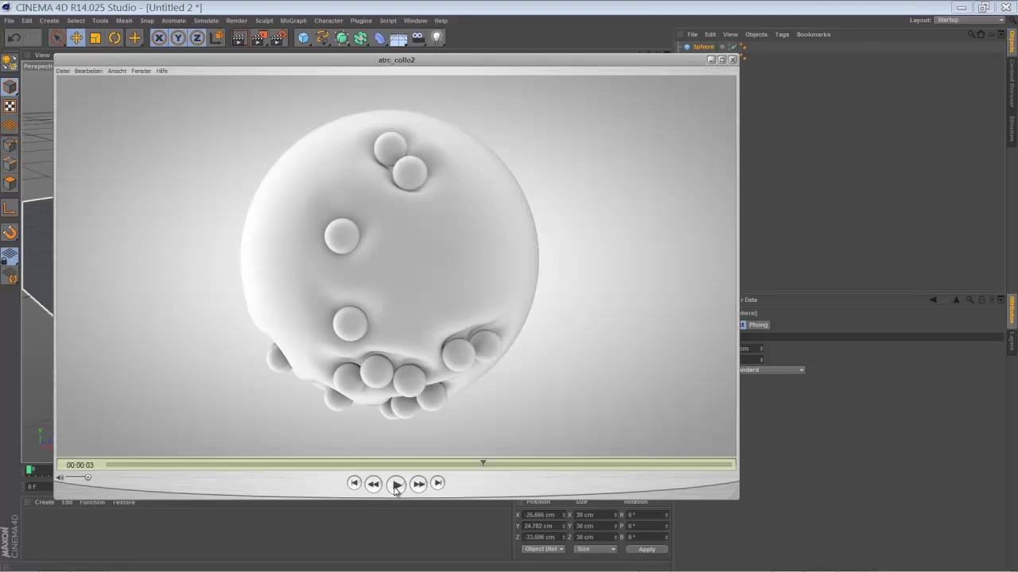
pyautogui.click(395, 487)
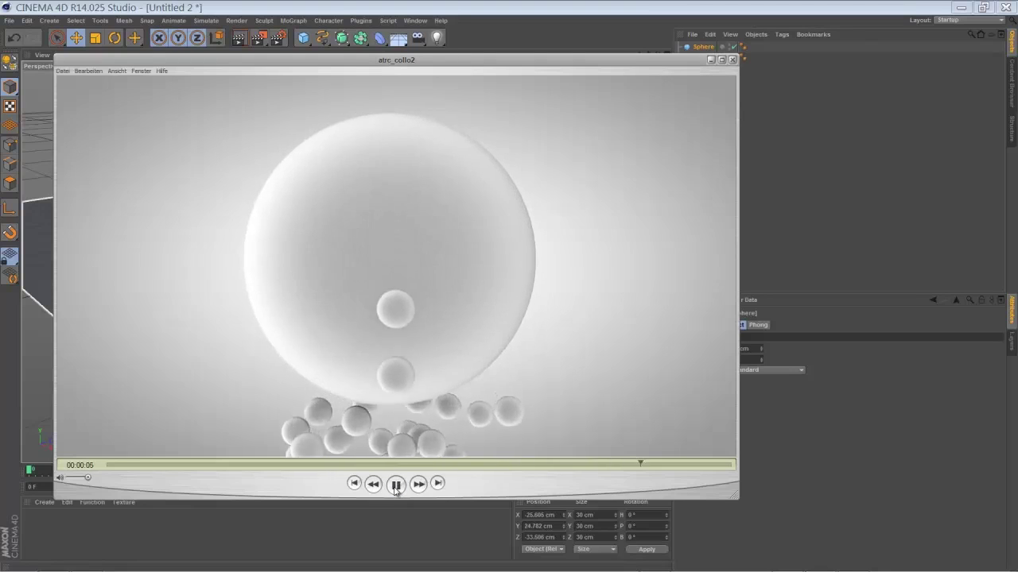
pyautogui.click(399, 484)
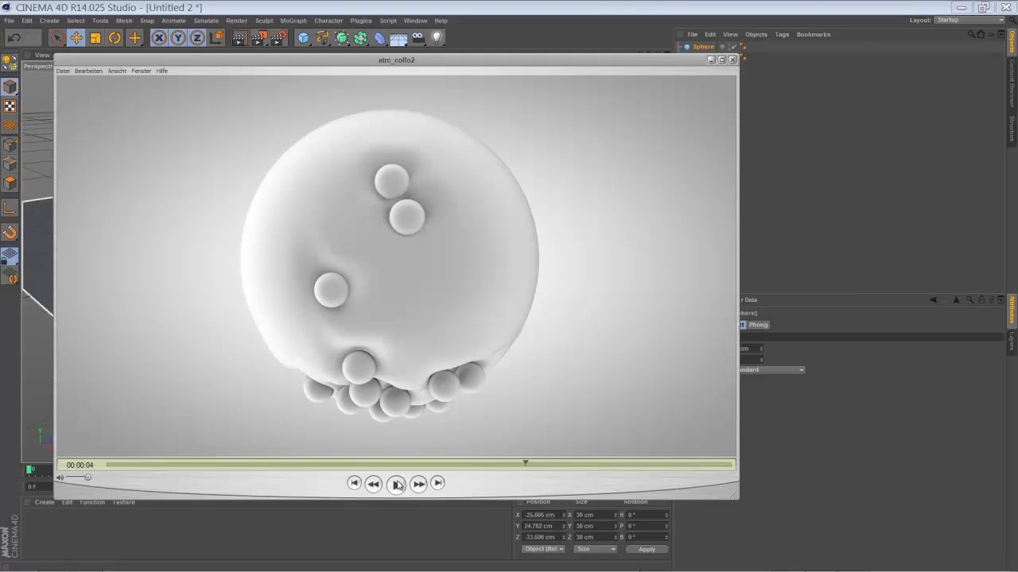
pyautogui.click(397, 482)
pyautogui.click(712, 60)
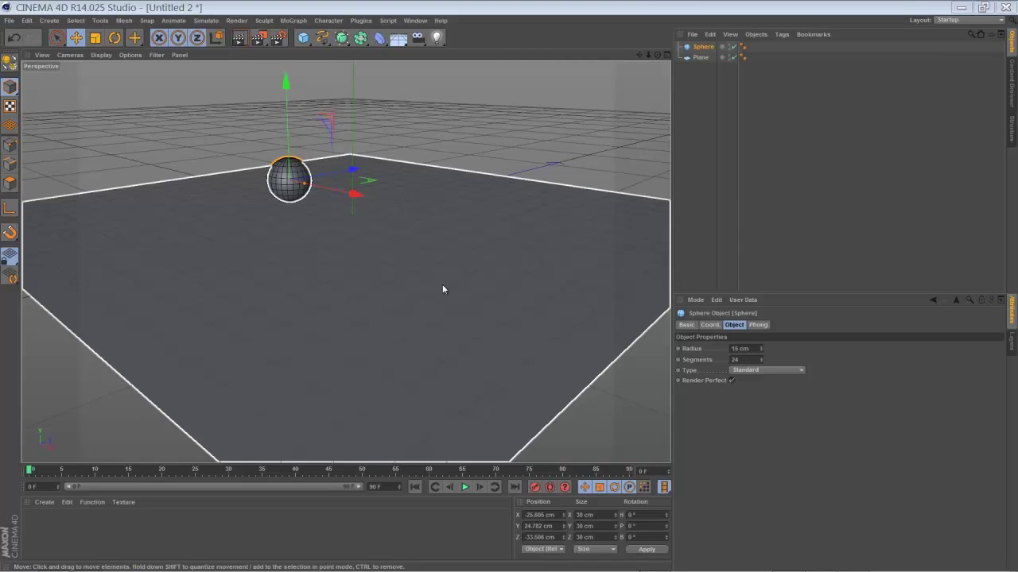
# Step: Parent a new Collision deformer under the Plane and add the Sphere to its collider Objects list
pyautogui.click(699, 57)
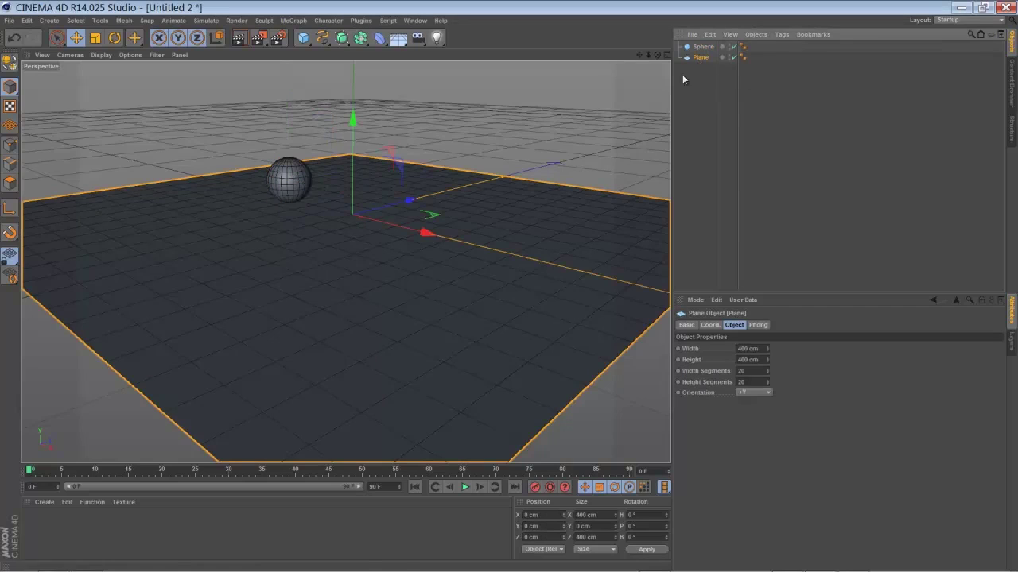
pyautogui.moveTo(378, 43); pyautogui.dragTo(662, 152)
pyautogui.moveTo(700, 49); pyautogui.dragTo(698, 74)
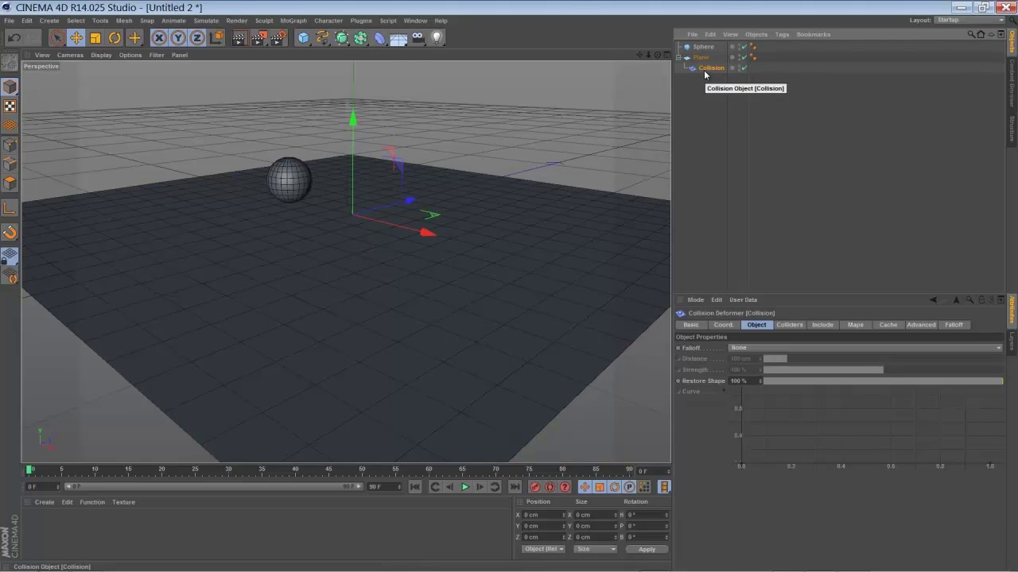
pyautogui.click(795, 326)
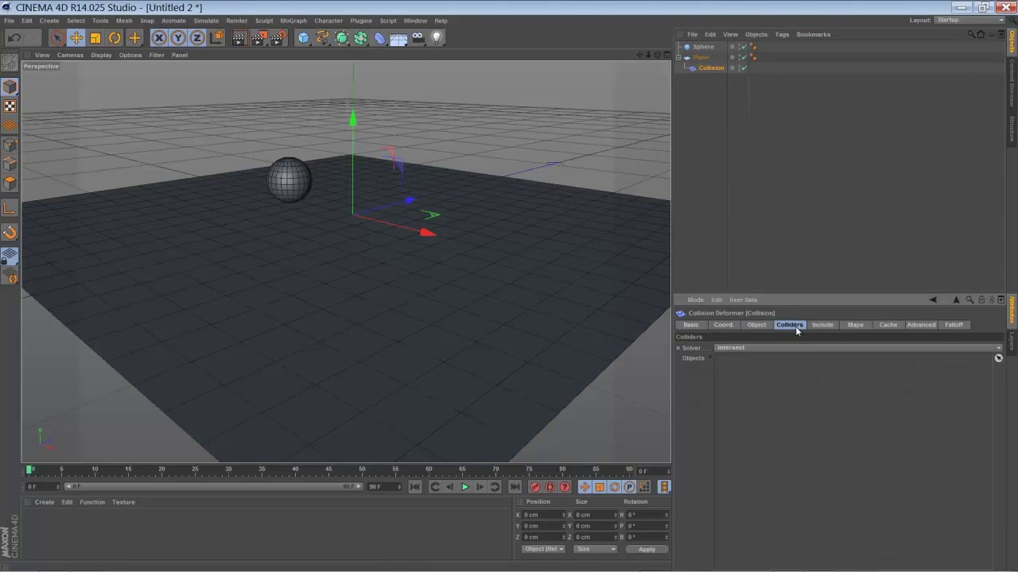
pyautogui.click(704, 48)
pyautogui.moveTo(752, 368); pyautogui.dragTo(752, 370)
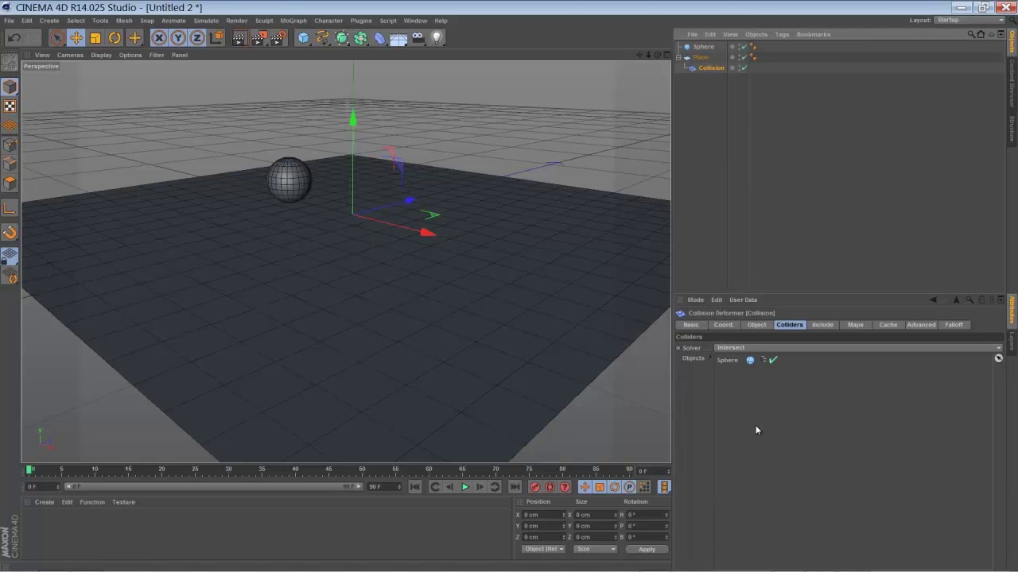
# Step: Drag the Sphere down into the Plane twice, checking the Collision deformer's Intersect solver between moves
pyautogui.click(698, 48)
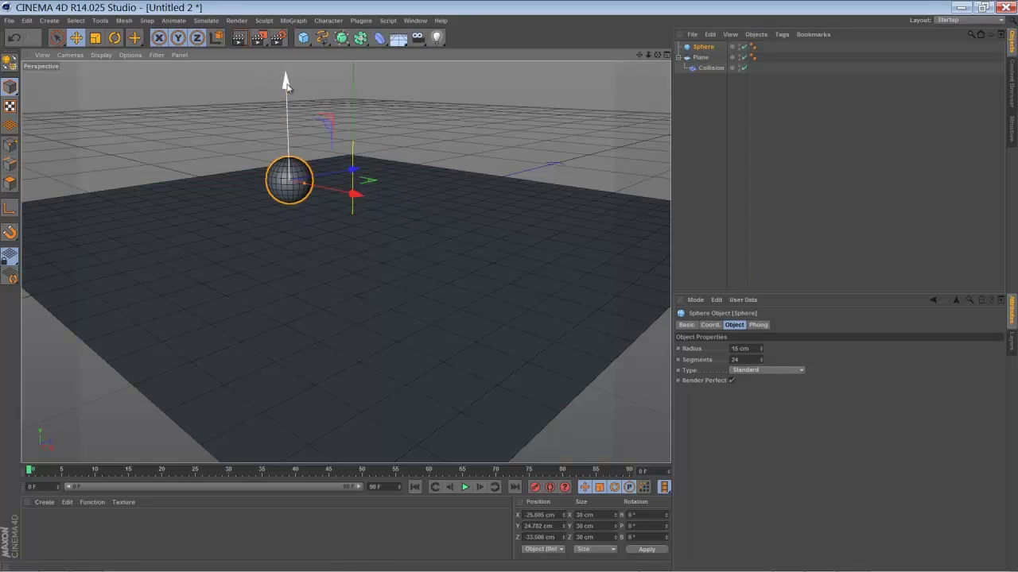
pyautogui.moveTo(288, 84)
pyautogui.mouseDown()
pyautogui.moveTo(290, 123)
pyautogui.moveTo(291, 102)
pyautogui.moveTo(302, 116)
pyautogui.moveTo(303, 70)
pyautogui.mouseUp()
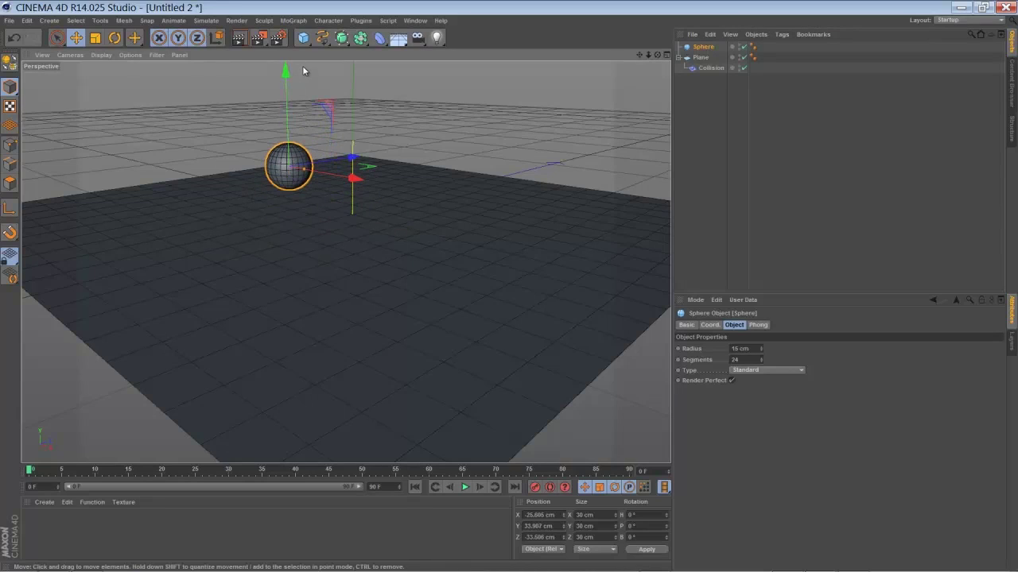
pyautogui.click(704, 69)
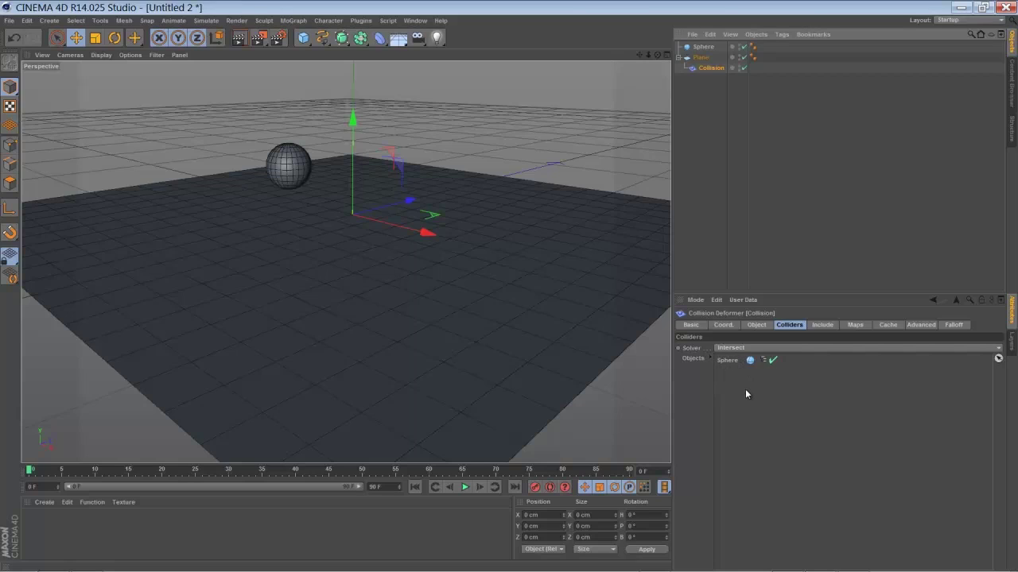
pyautogui.click(704, 47)
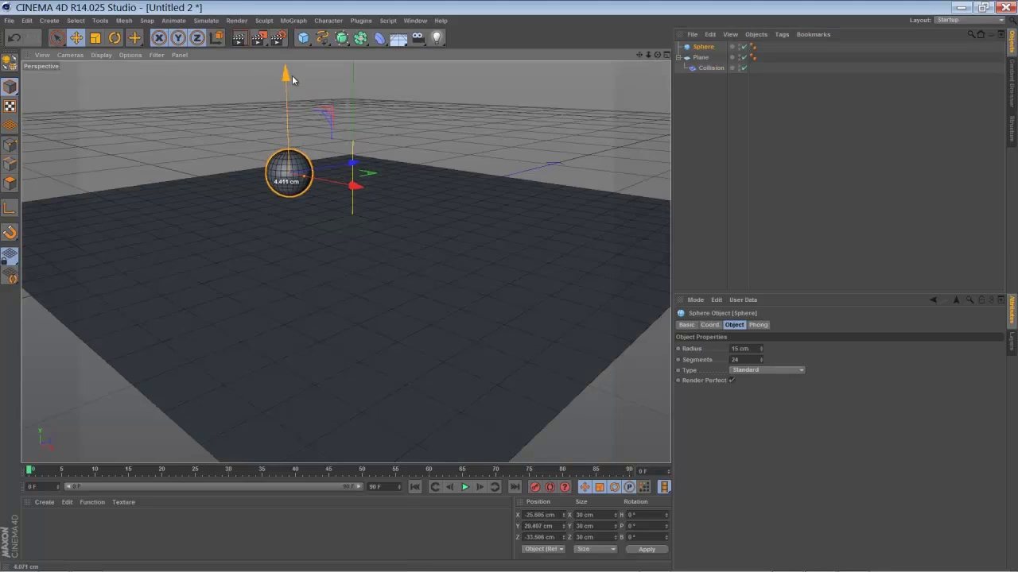
pyautogui.moveTo(292, 75)
pyautogui.mouseDown()
pyautogui.moveTo(306, 163)
pyautogui.moveTo(310, 80)
pyautogui.mouseUp()
pyautogui.click(707, 69)
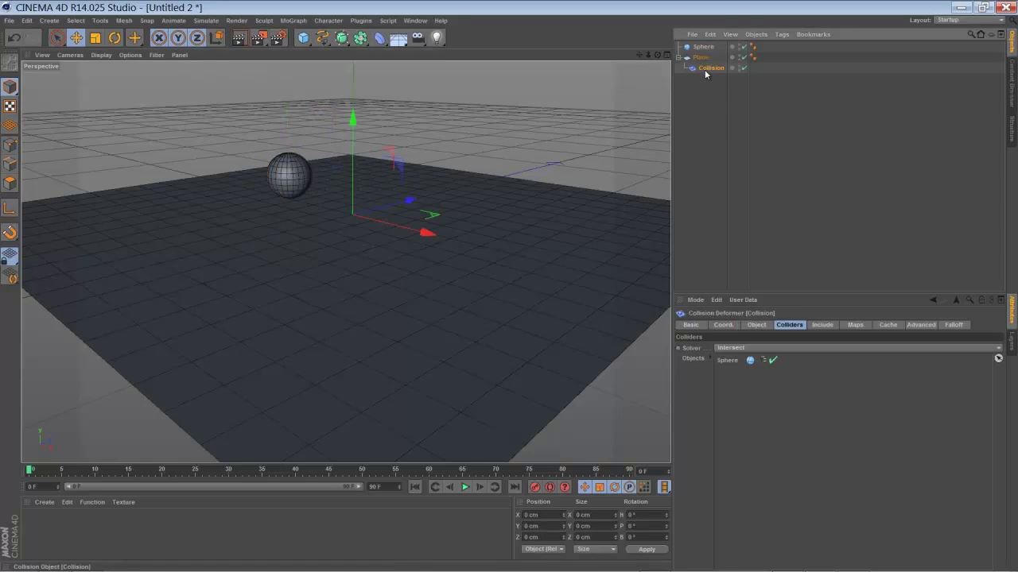
# Step: Set the Collision solver to Inside (Stretch) and nudge the Sphere's height to reshape the mound
pyautogui.click(739, 350)
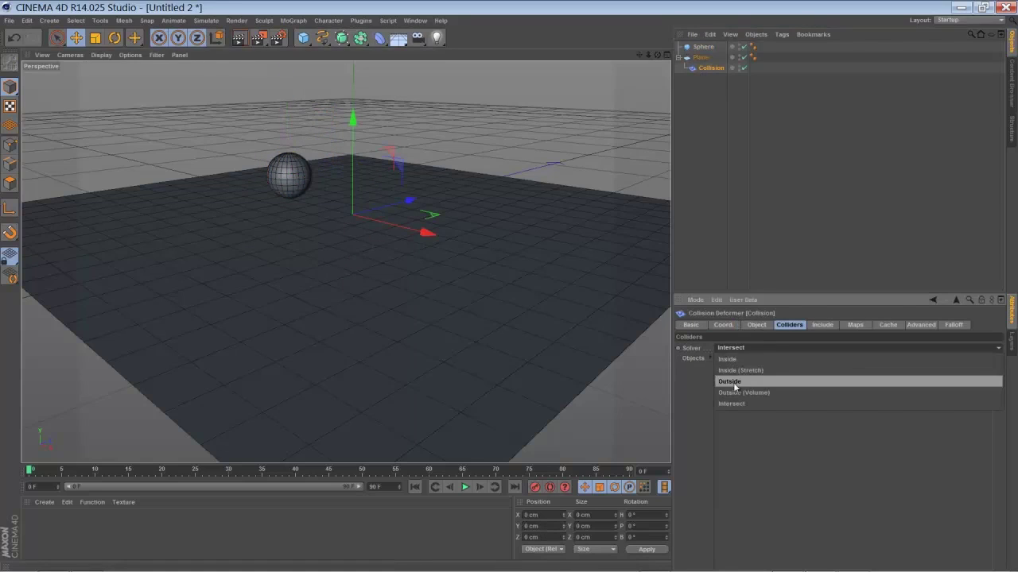
pyautogui.click(735, 370)
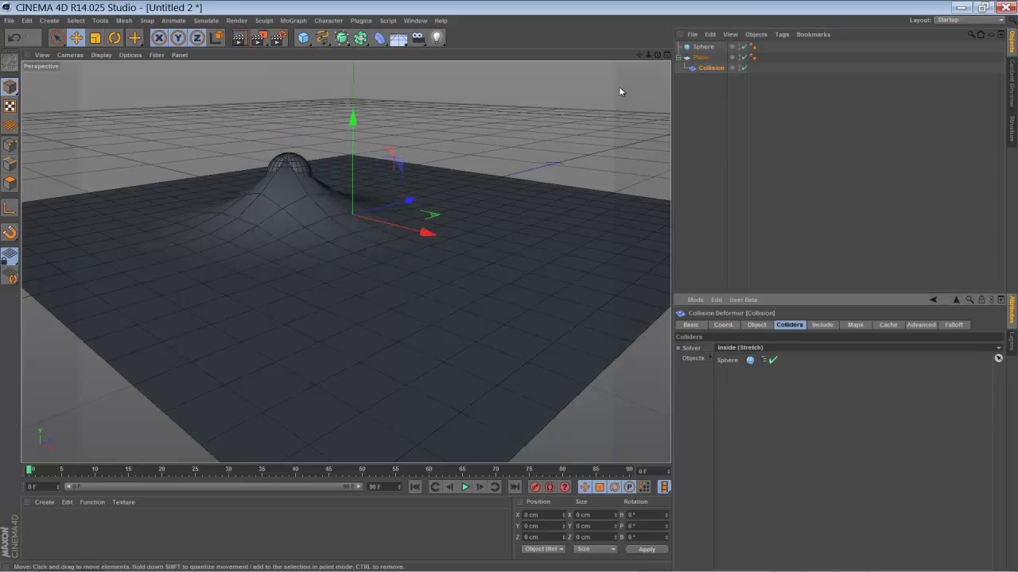
pyautogui.click(702, 47)
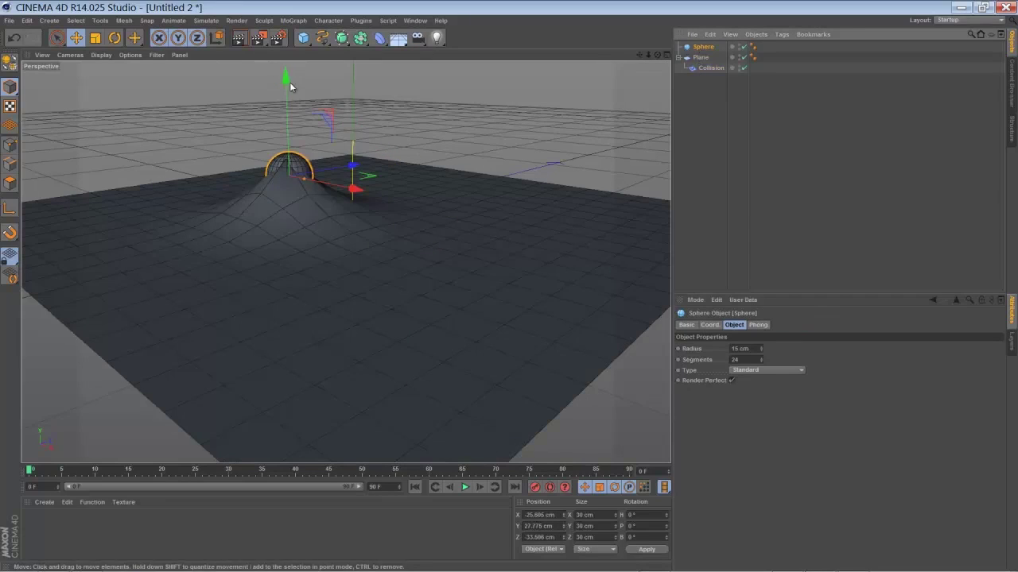
pyautogui.moveTo(286, 76)
pyautogui.mouseDown()
pyautogui.moveTo(287, 102)
pyautogui.moveTo(285, 71)
pyautogui.mouseUp()
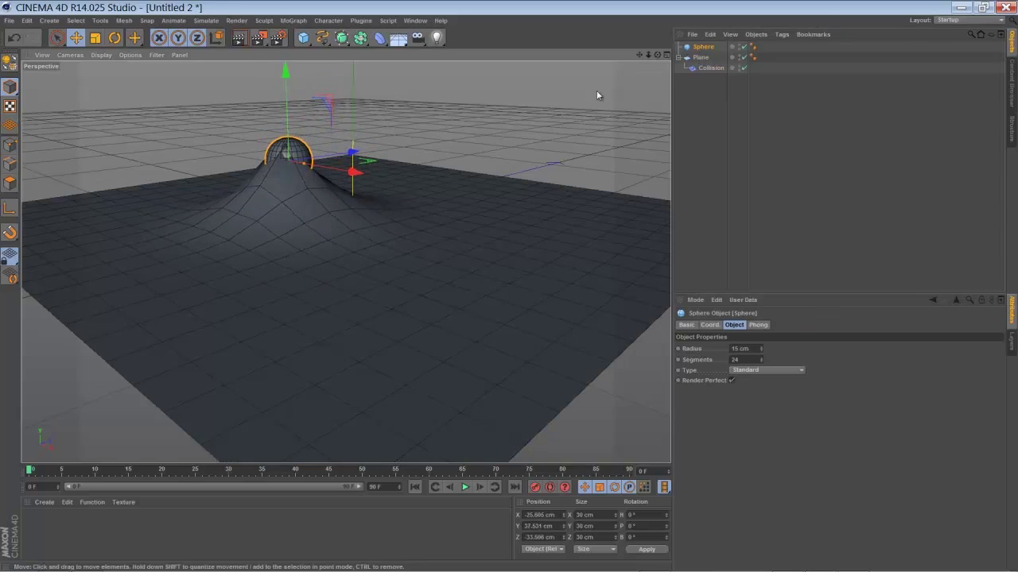
pyautogui.click(709, 68)
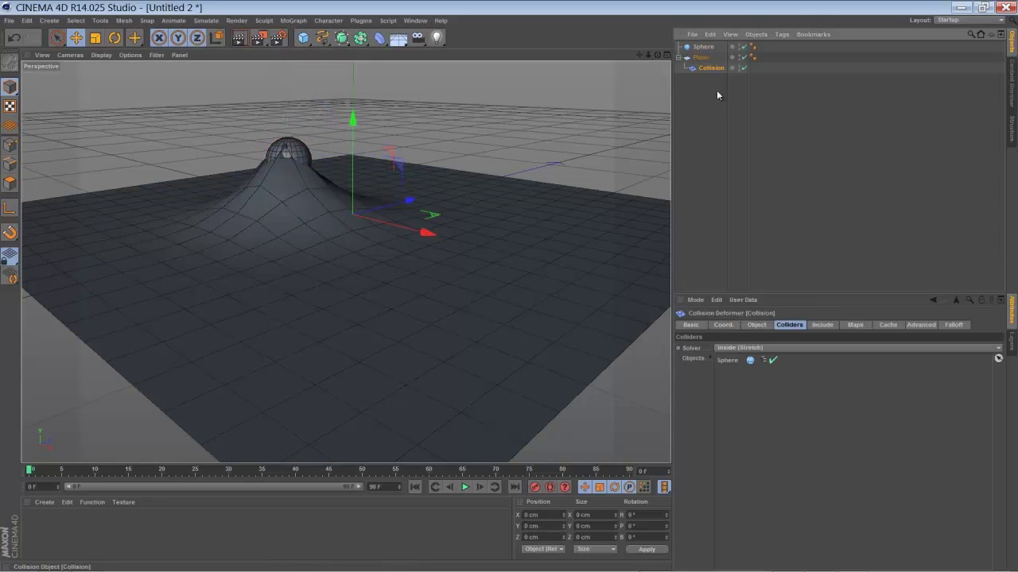
# Step: In the Collision deformer's Advanced settings, set Relax to 23 and Stretch to 7
pyautogui.click(920, 325)
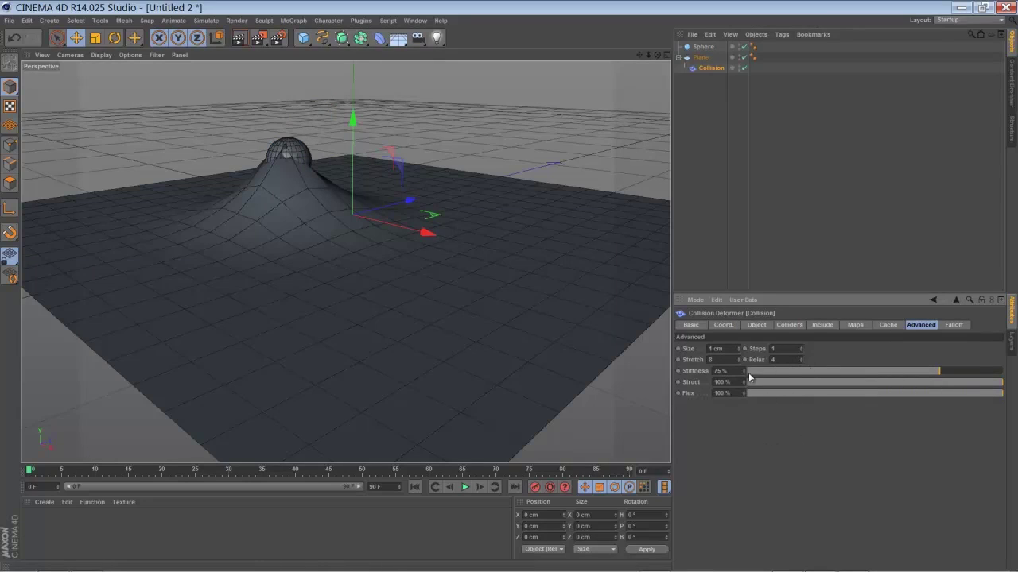
pyautogui.click(801, 362)
pyautogui.click(800, 361)
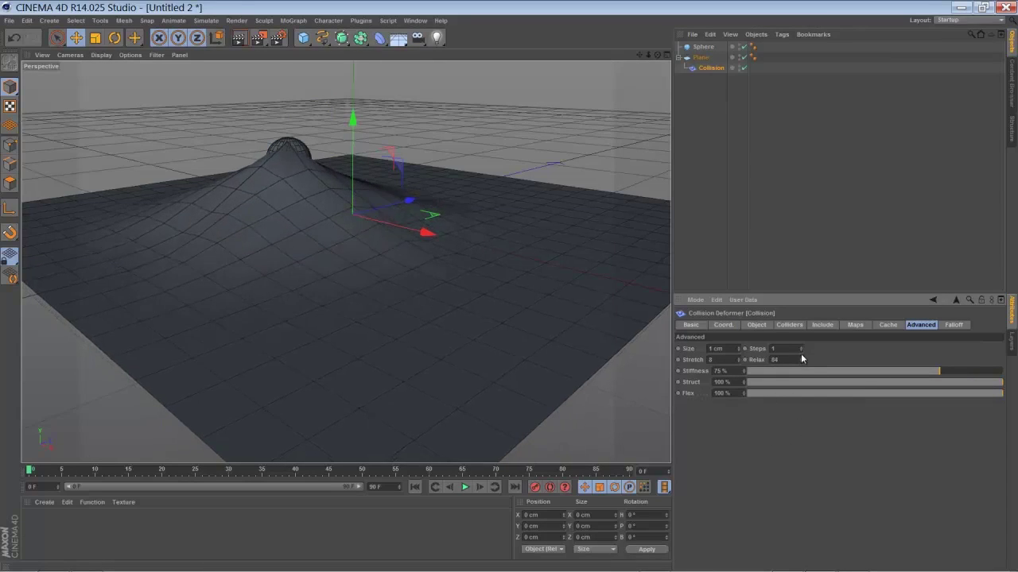
pyautogui.click(801, 361)
pyautogui.click(801, 362)
pyautogui.moveTo(801, 359); pyautogui.dragTo(802, 361)
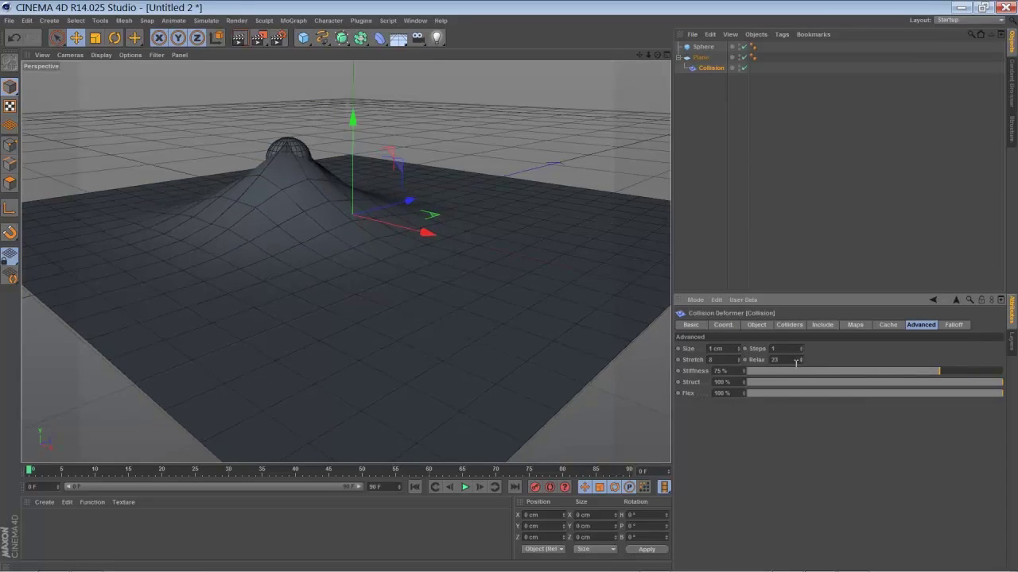
pyautogui.moveTo(739, 363); pyautogui.dragTo(739, 362)
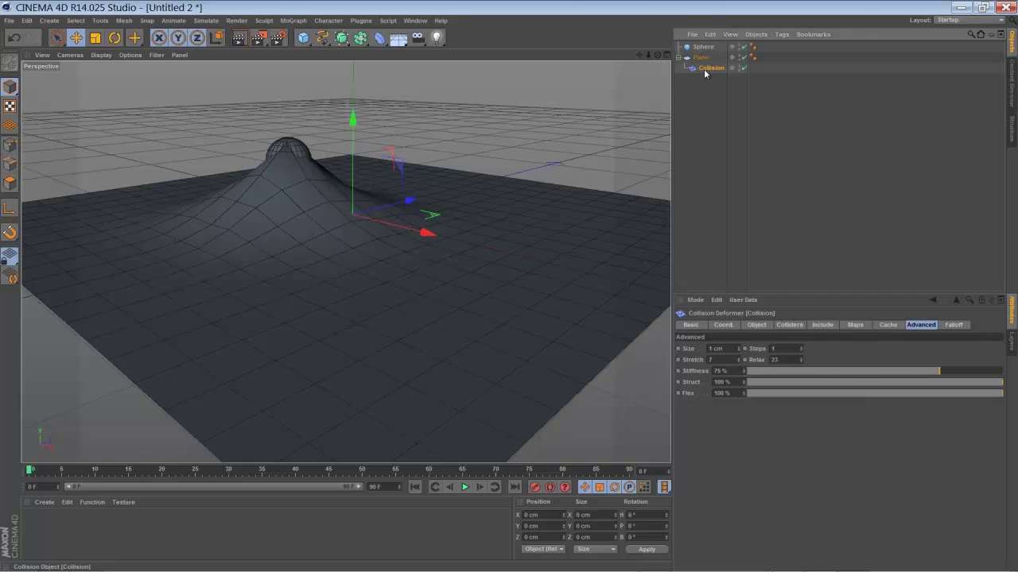
# Step: Switch the Collision solver to Outside and move the Sphere to Y 7.528 cm
pyautogui.click(759, 325)
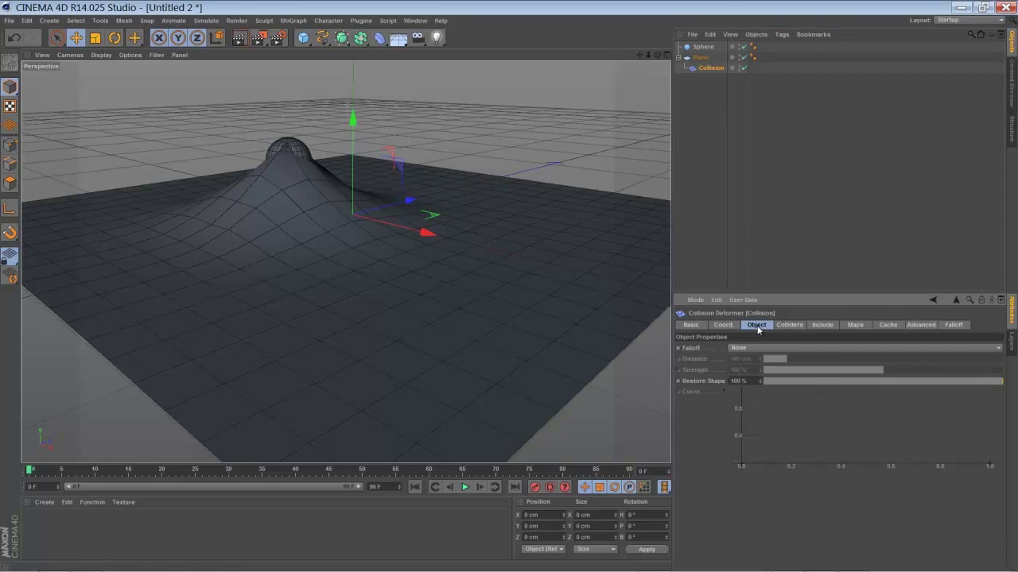
pyautogui.click(783, 326)
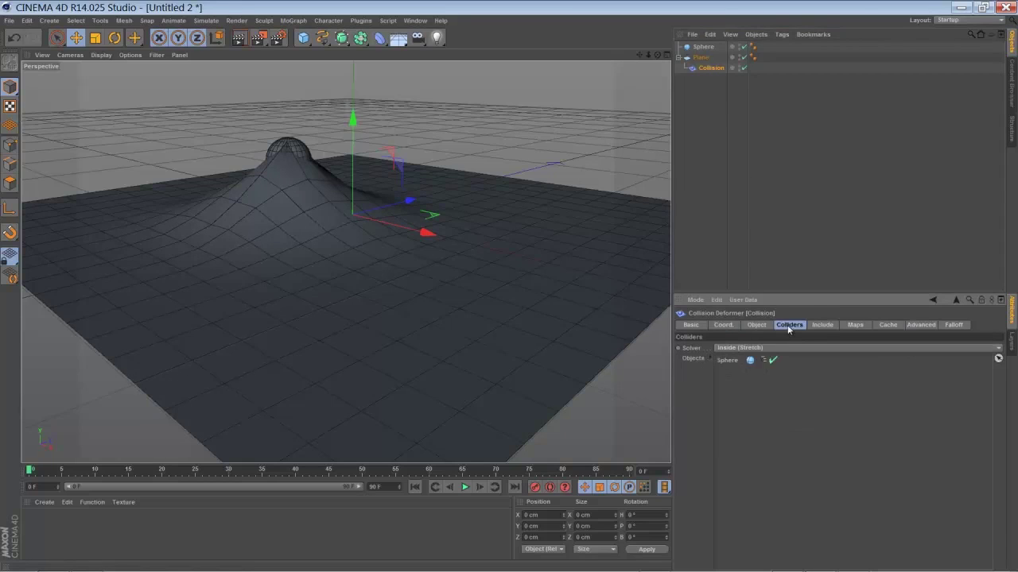
pyautogui.click(742, 348)
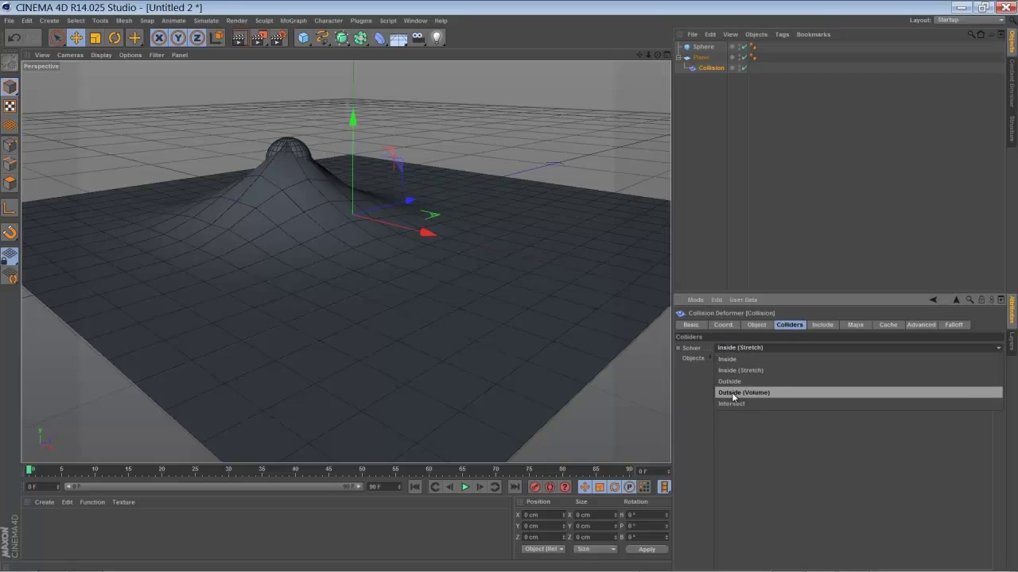
pyautogui.click(730, 382)
pyautogui.click(703, 47)
pyautogui.moveTo(278, 76); pyautogui.dragTo(297, 116)
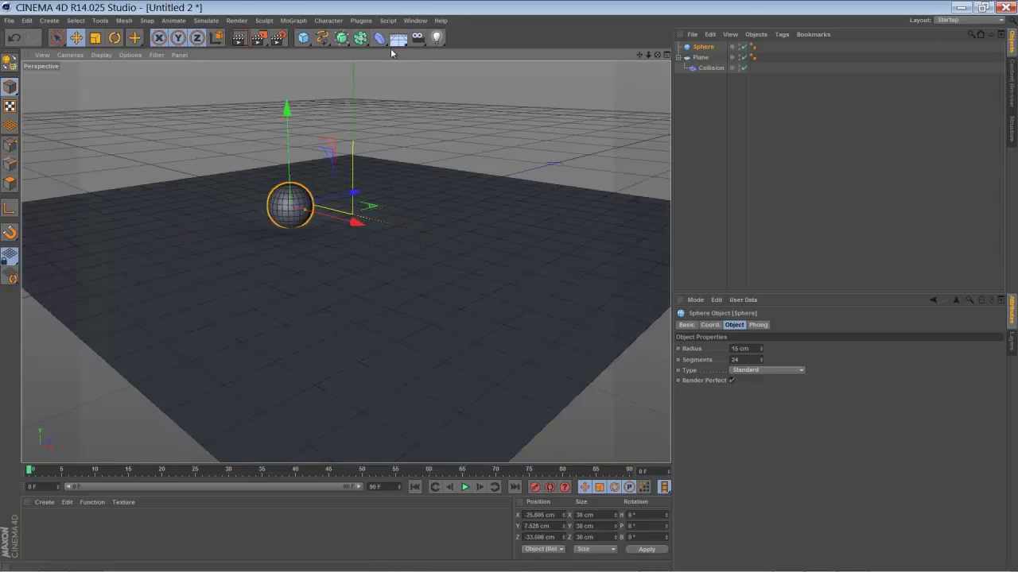
# Step: Add a Jiggle deformer and place it next to the Collision deformer
pyautogui.click(380, 40)
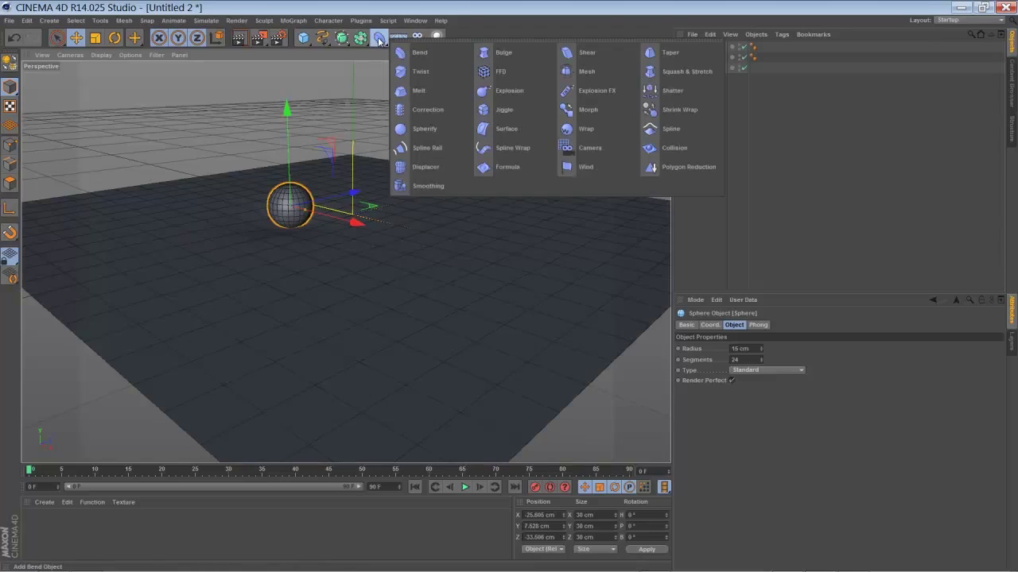
pyautogui.click(501, 110)
pyautogui.moveTo(701, 48); pyautogui.dragTo(706, 81)
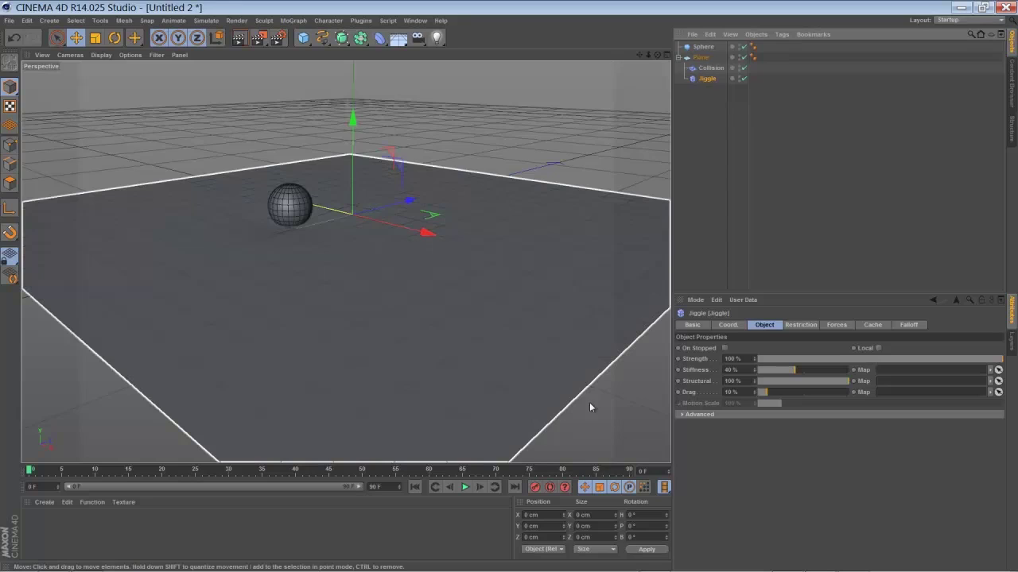
# Step: Play the animation and drag the Sphere across the plane to X -7.04, Z -18.952 cm
pyautogui.click(466, 488)
pyautogui.click(465, 487)
pyautogui.click(704, 48)
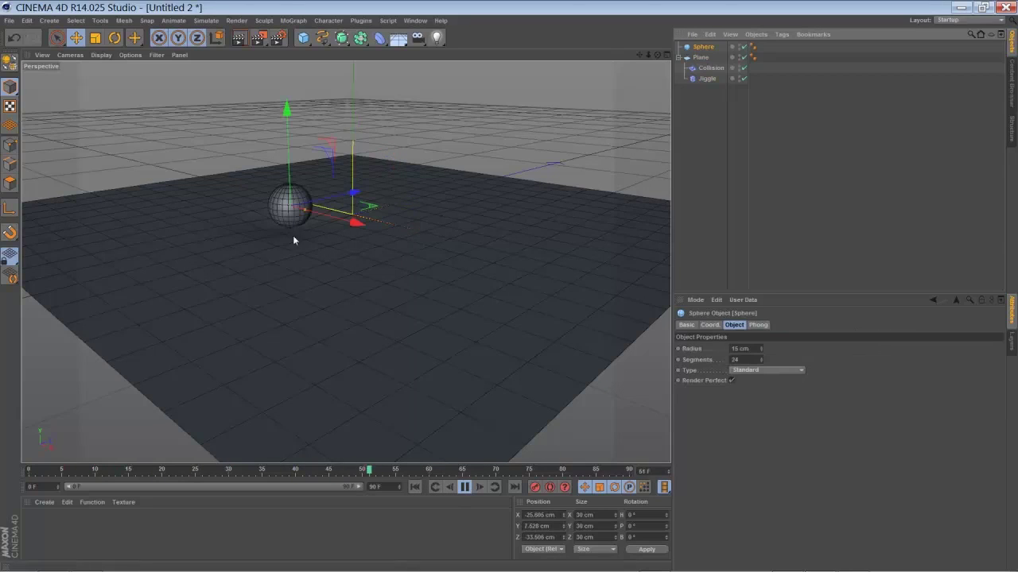
pyautogui.moveTo(380, 214); pyautogui.dragTo(408, 220)
# Step: Pause playback and give the Plane 45 width segments and 41 height segments
pyautogui.click(466, 487)
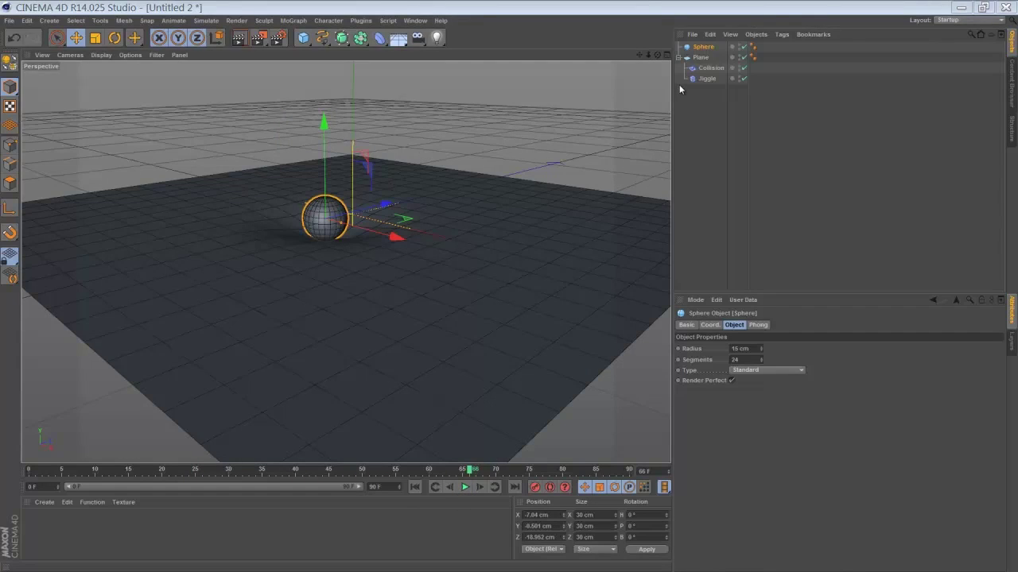
pyautogui.click(700, 58)
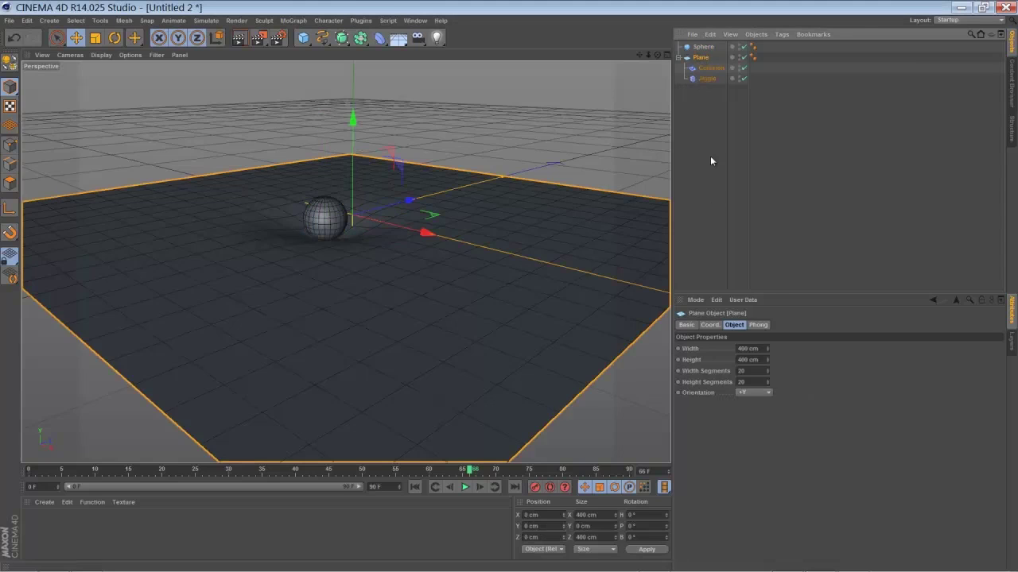
pyautogui.moveTo(768, 371); pyautogui.dragTo(768, 383)
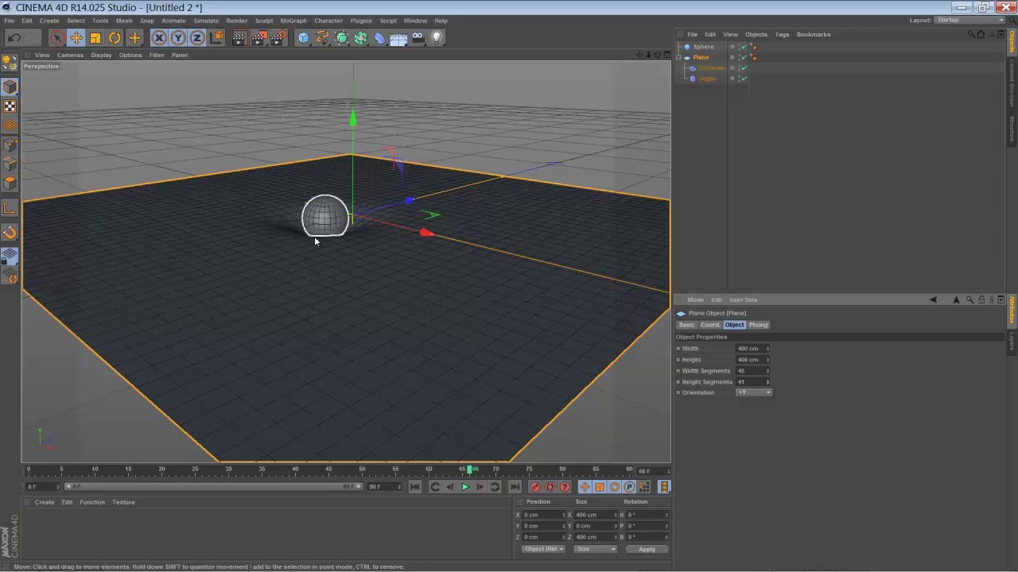
# Step: Switch to the atcr_collo.c4d scene, expand Cloner Group and select the Balls cloner
pyautogui.click(415, 20)
pyautogui.click(429, 259)
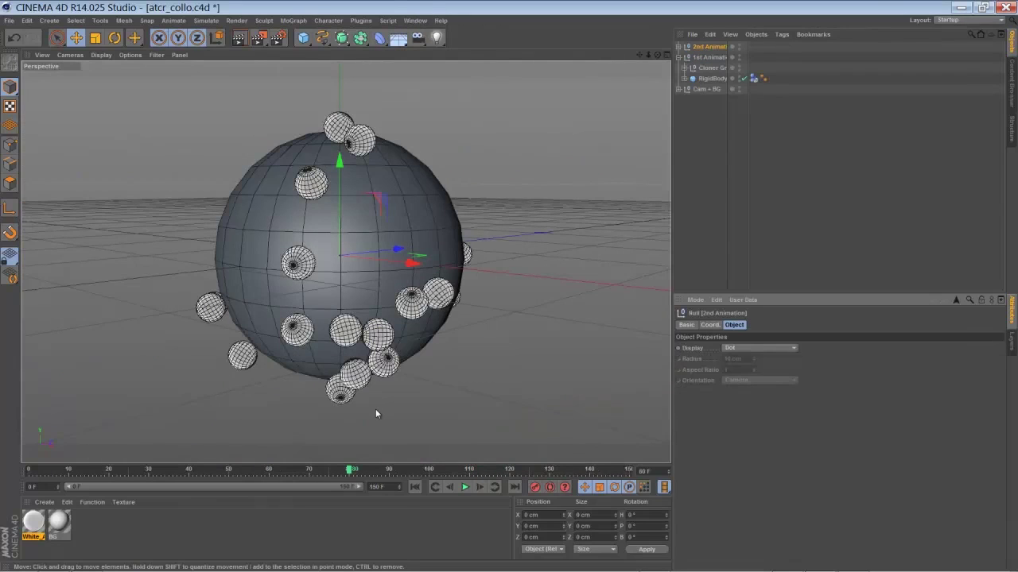
pyautogui.click(748, 164)
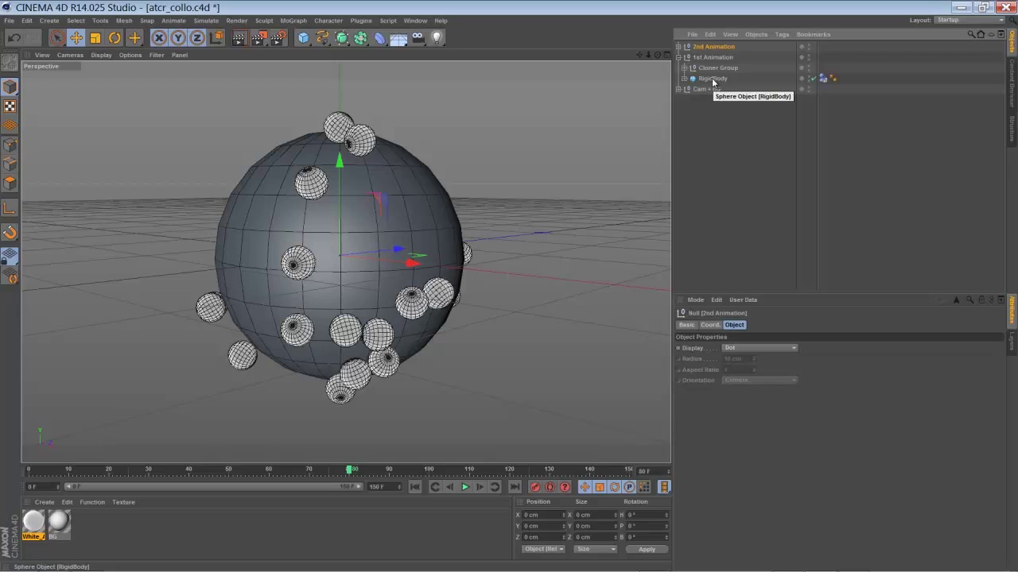
pyautogui.click(684, 68)
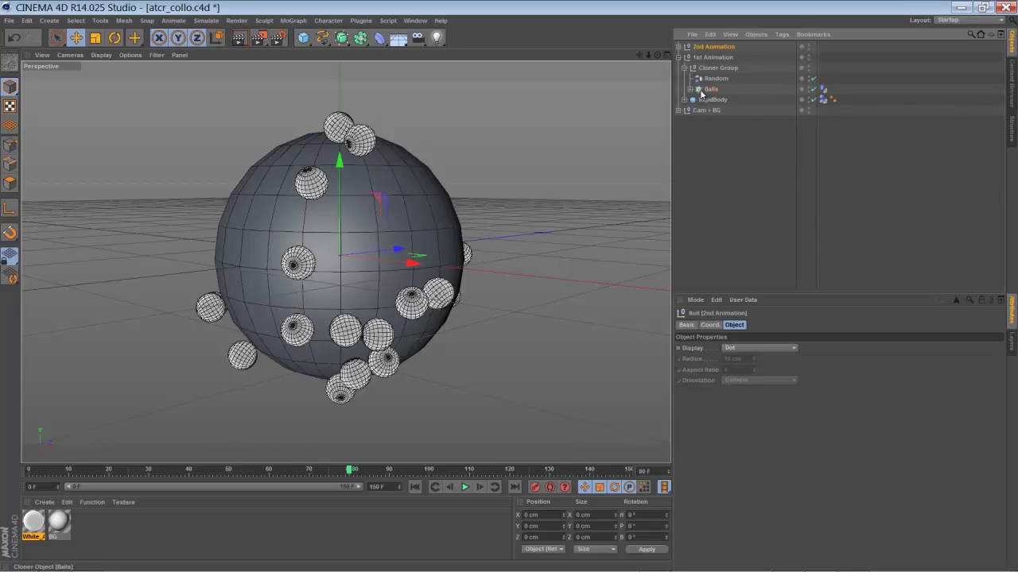
pyautogui.click(703, 90)
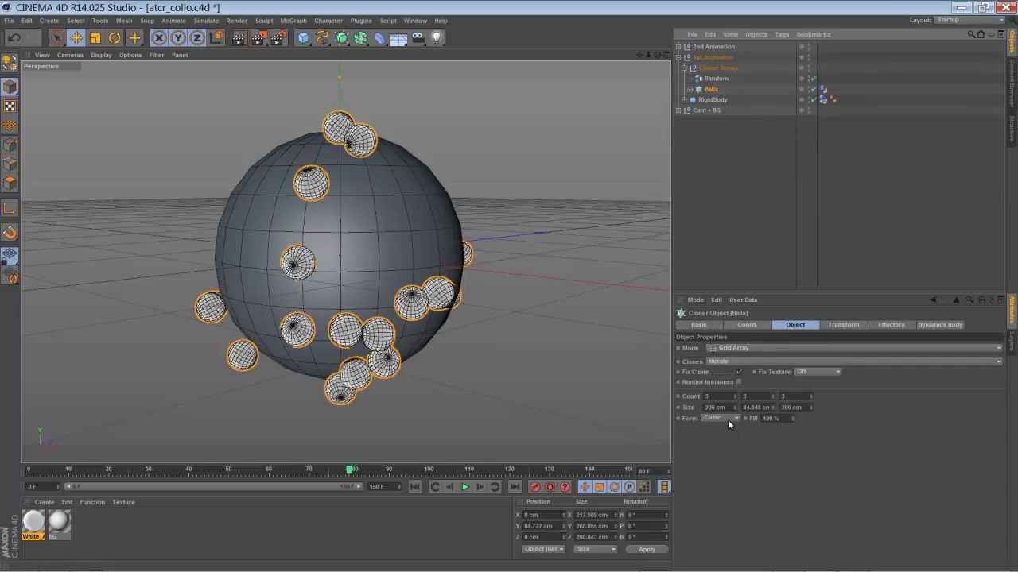
# Step: Expand Balls and RigidBody, then select the Attraktor showing Strength 1000 and Speed Limit 200 cm
pyautogui.click(689, 89)
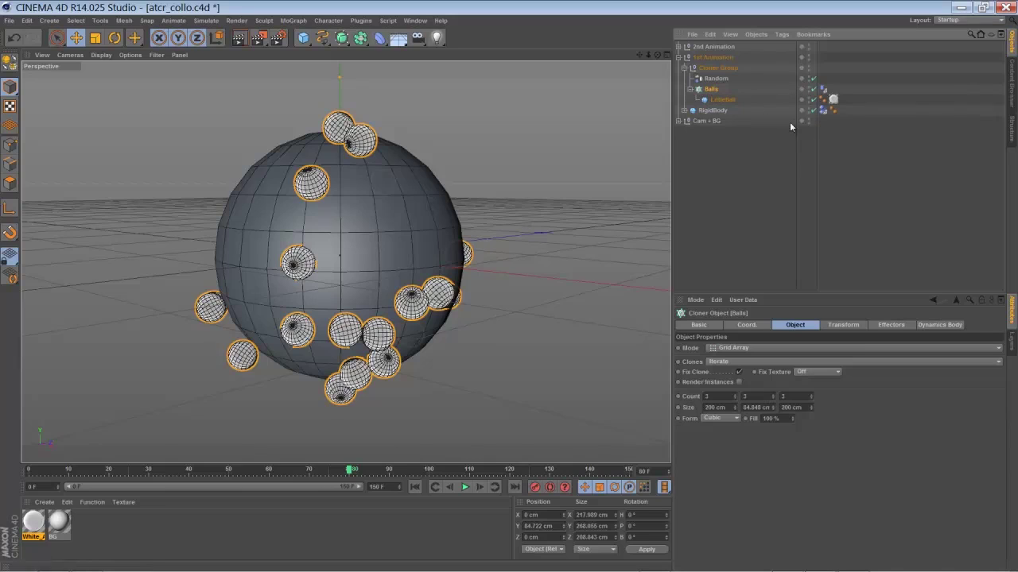
pyautogui.click(713, 111)
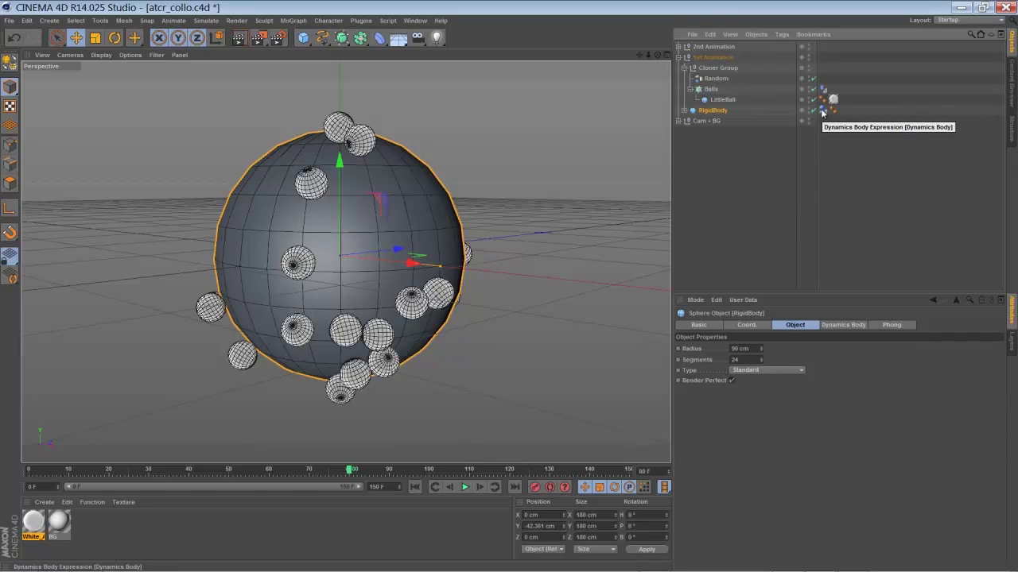
pyautogui.click(685, 111)
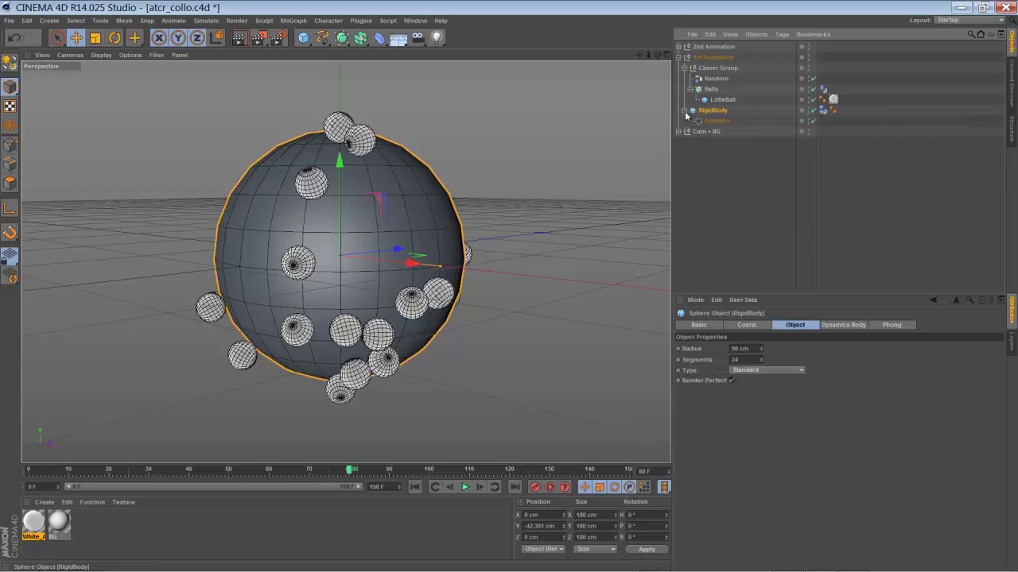
pyautogui.click(712, 121)
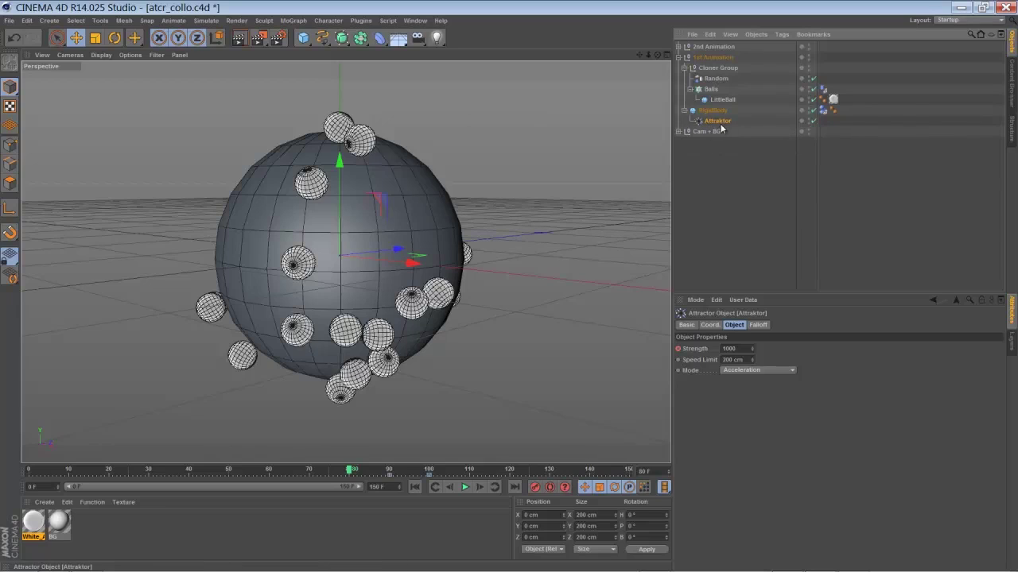
pyautogui.click(212, 20)
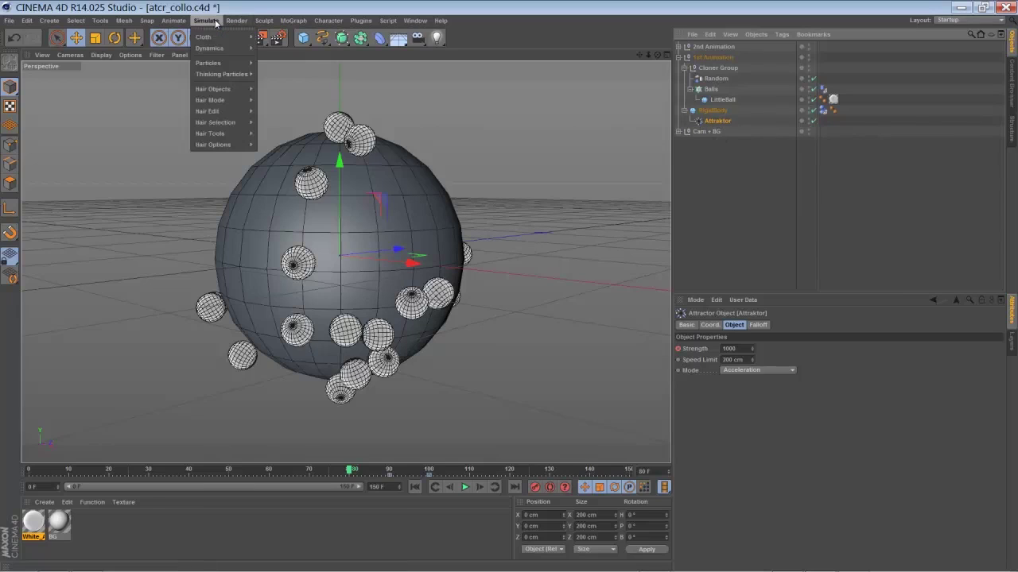
pyautogui.moveTo(220, 65)
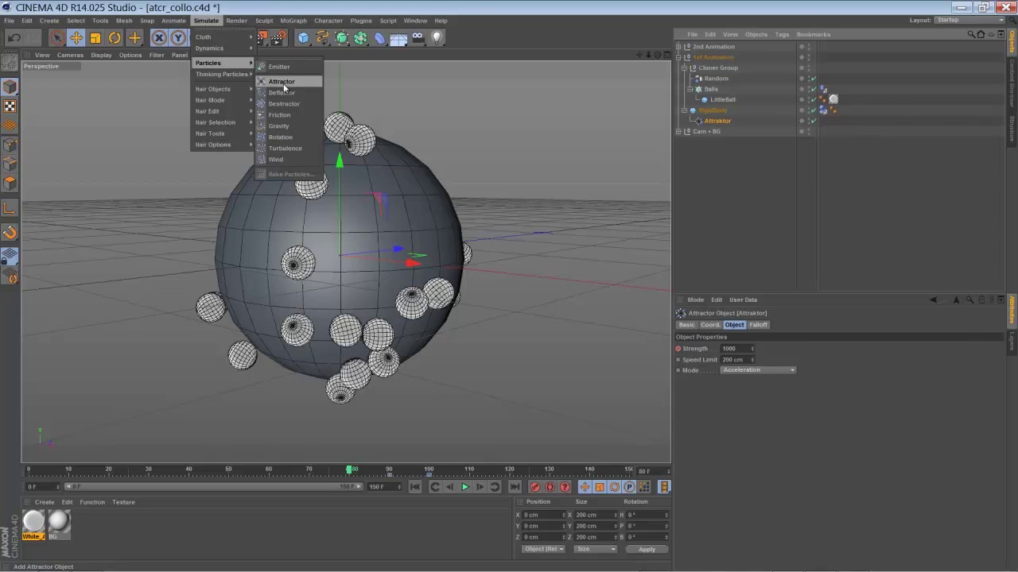
pyautogui.click(691, 169)
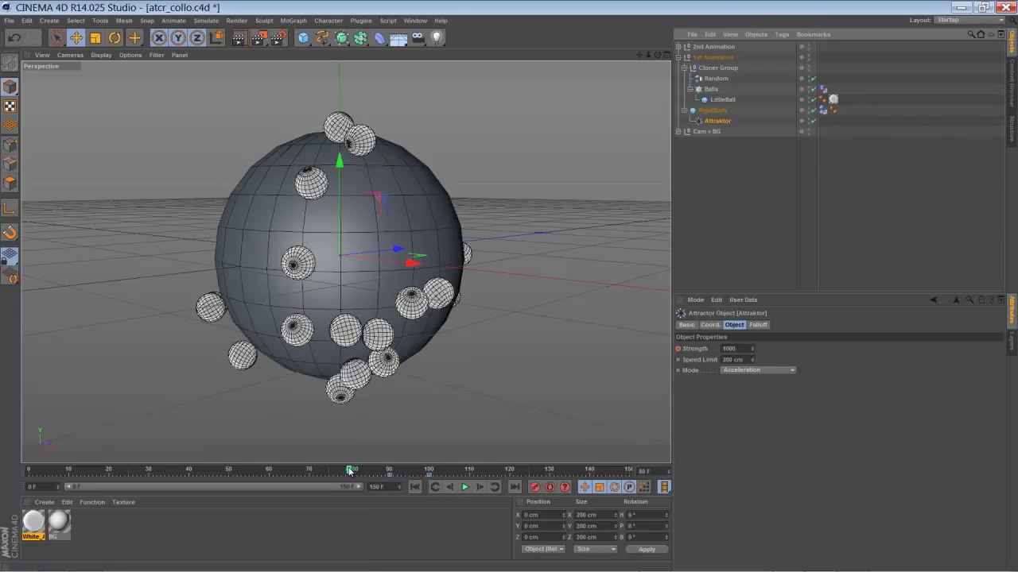
# Step: Scrub the ball animation to about frame 90, play it backwards, then rewind to frame 0
pyautogui.moveTo(349, 470); pyautogui.dragTo(433, 486)
pyautogui.click(434, 487)
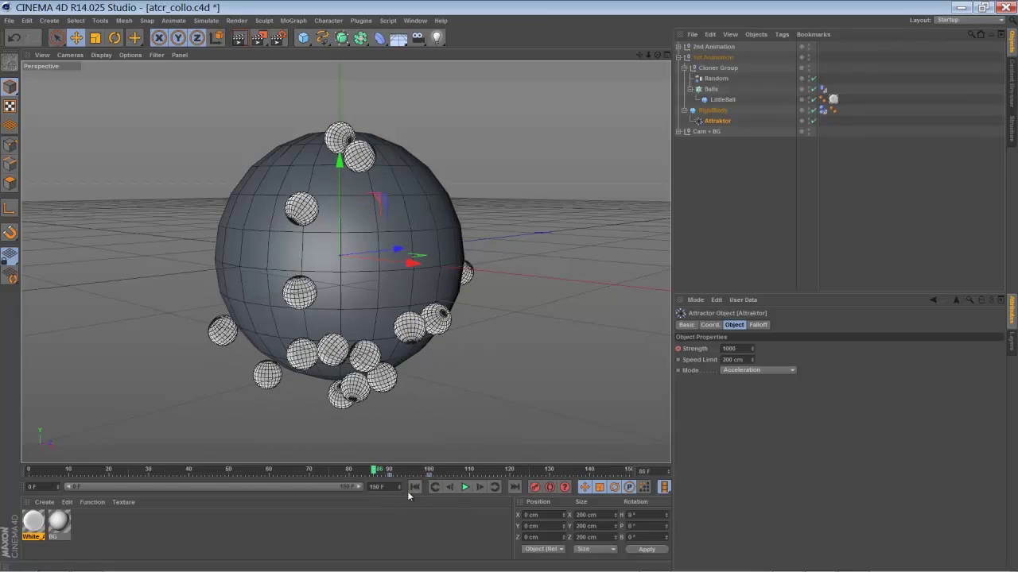
pyautogui.moveTo(374, 471); pyautogui.dragTo(125, 564)
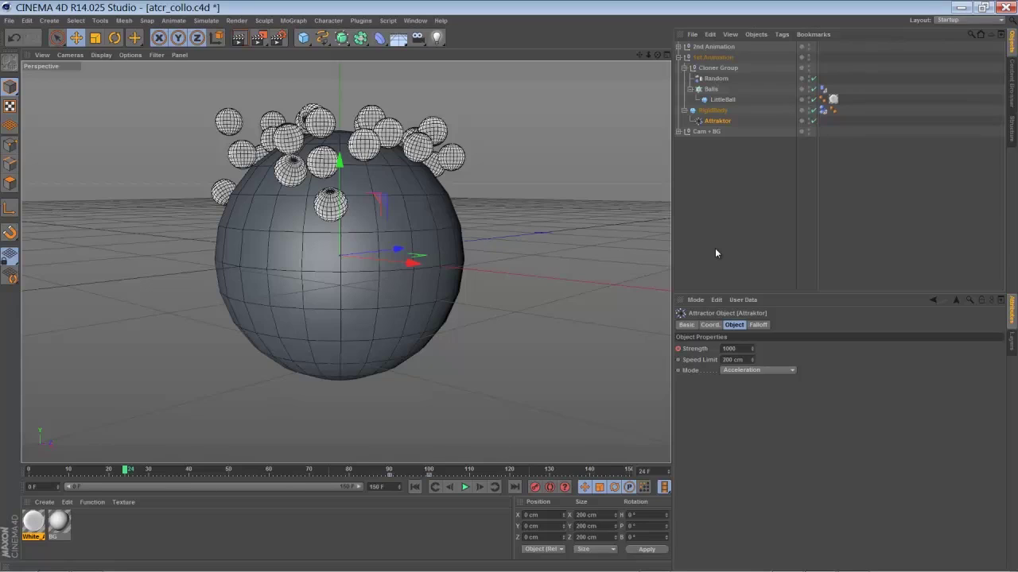
# Step: Show the Project Settings' Dynamics tab with 5 cm gravity and return to the animation start
pyautogui.hotkey('ctrl', 'd')
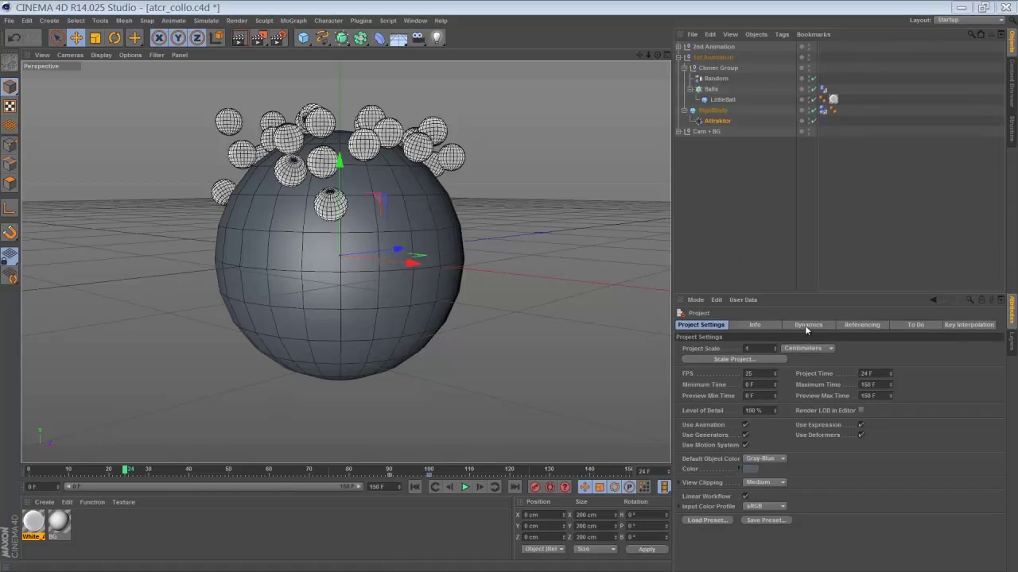
pyautogui.click(808, 325)
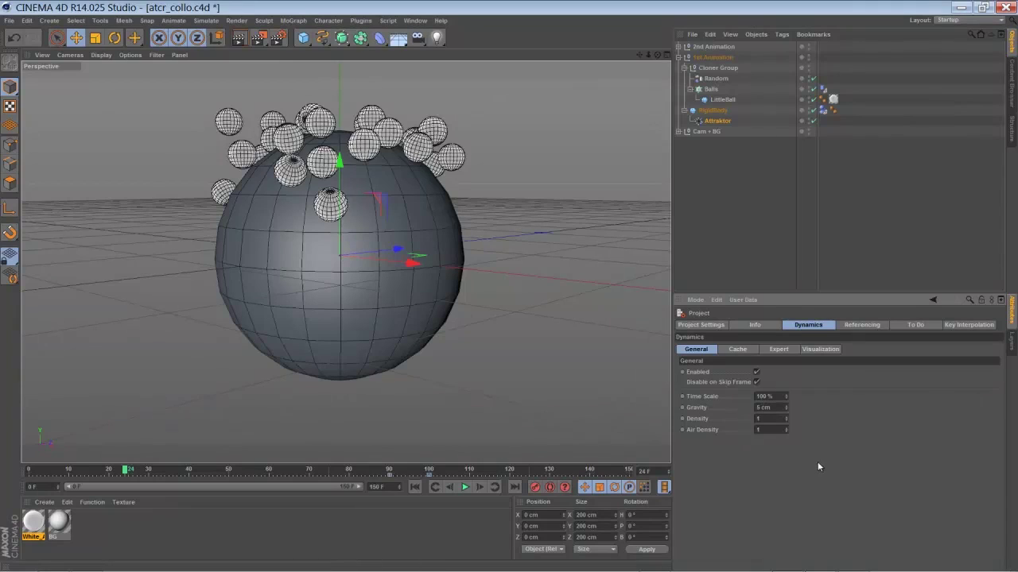
pyautogui.click(414, 487)
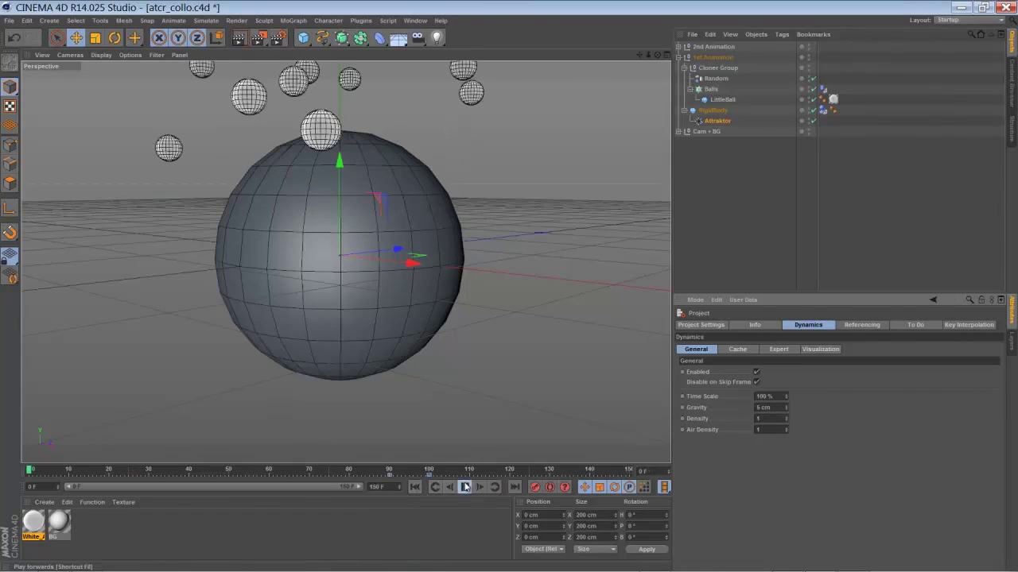
# Step: Play the simulation, pause at frame 122, then select the large sphere and then the small balls
pyautogui.click(465, 486)
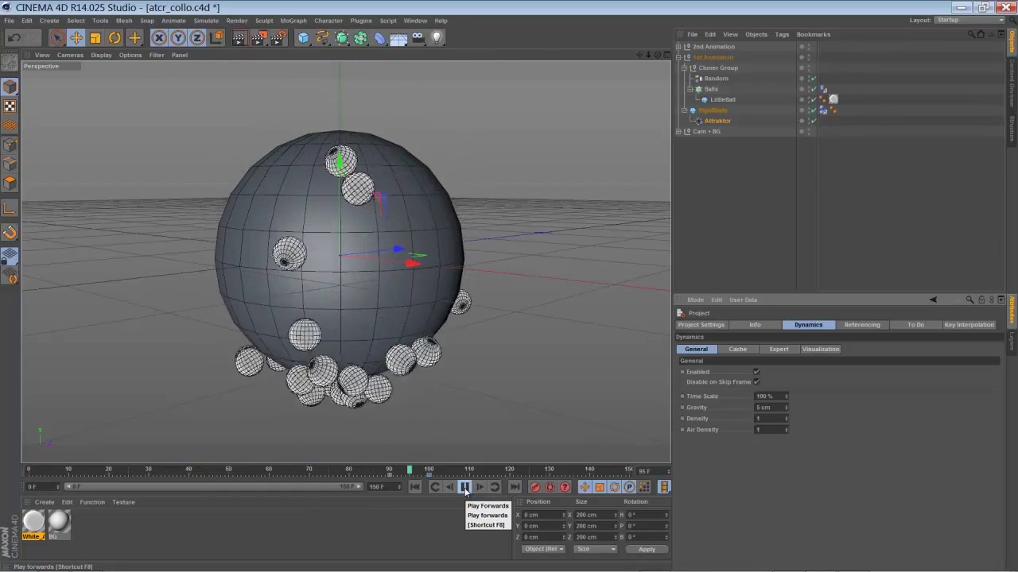
pyautogui.click(465, 486)
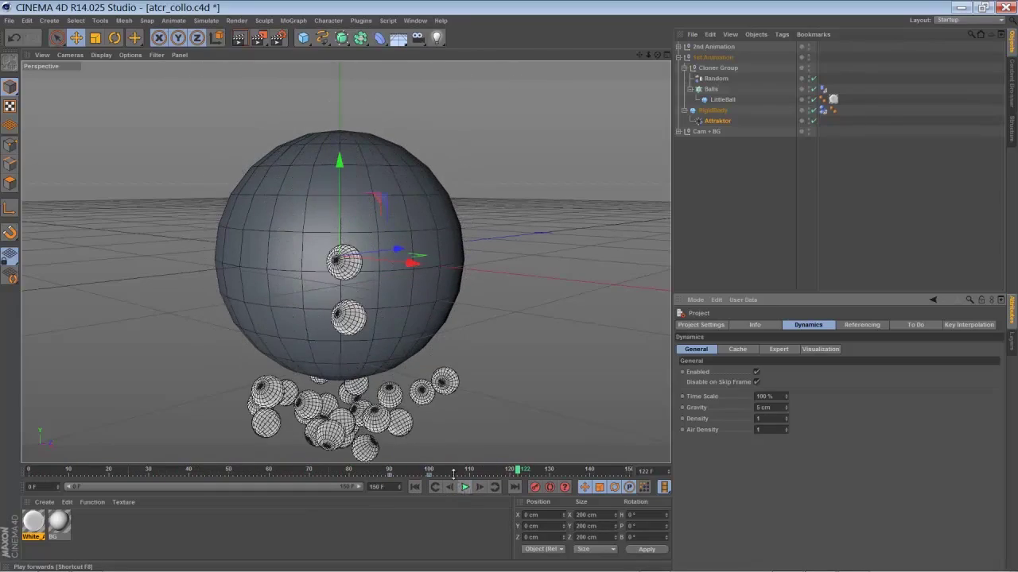
pyautogui.click(324, 368)
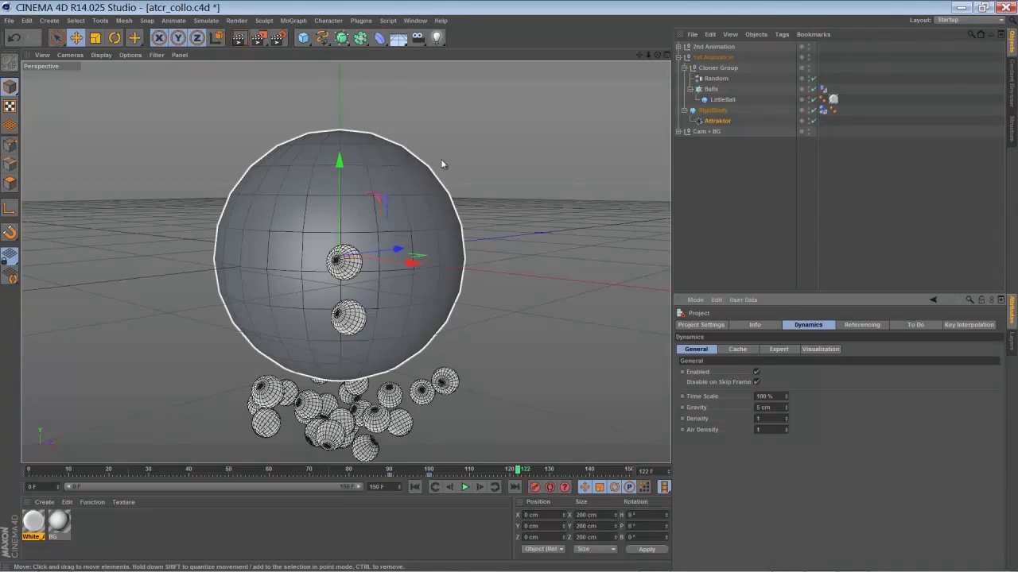
pyautogui.click(434, 383)
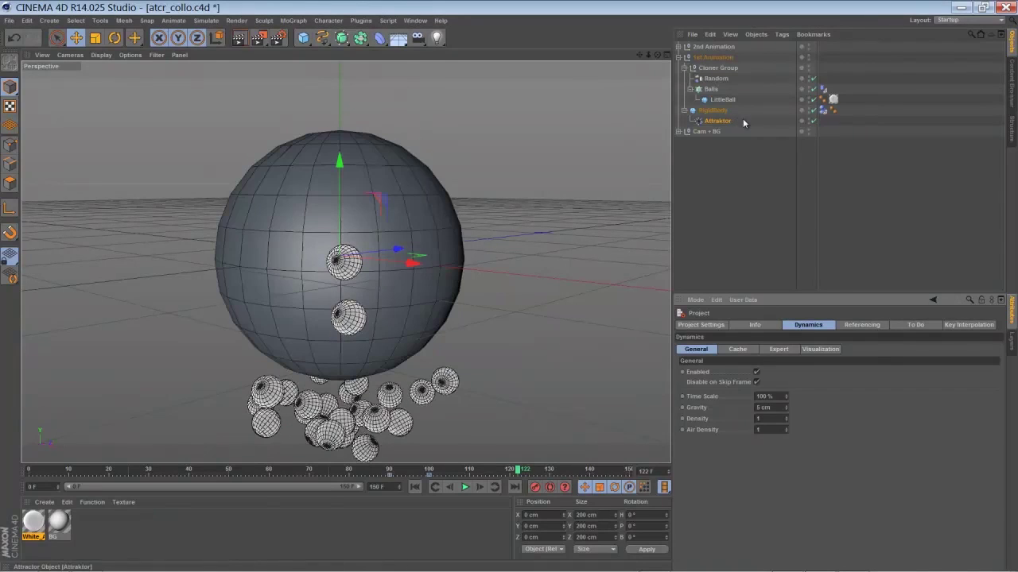
# Step: Collapse 1st Animation and expand 2nd Animation's HyperNURBS to reveal DeformerBall and its deformers
pyautogui.click(678, 58)
pyautogui.click(678, 47)
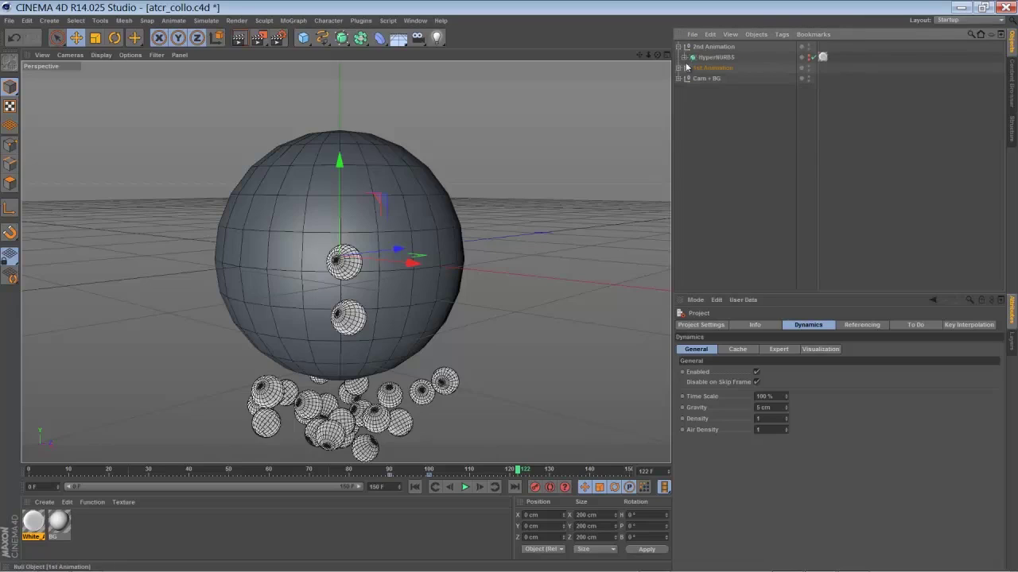
pyautogui.click(684, 58)
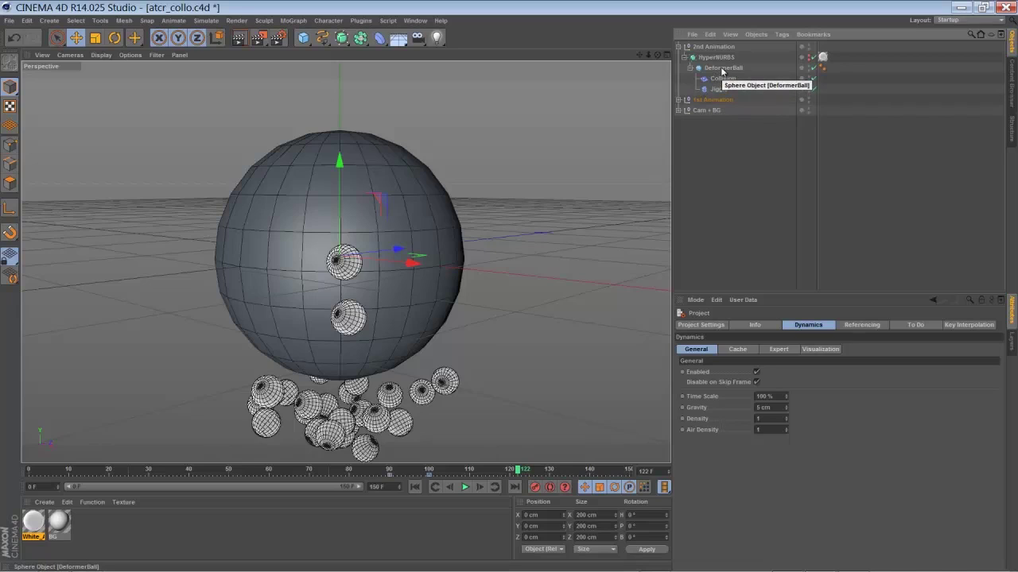
# Step: Select DeformerBall, enable HyperNURBS smoothing, and show the Collision deformer's settings colliding with Balls
pyautogui.click(722, 69)
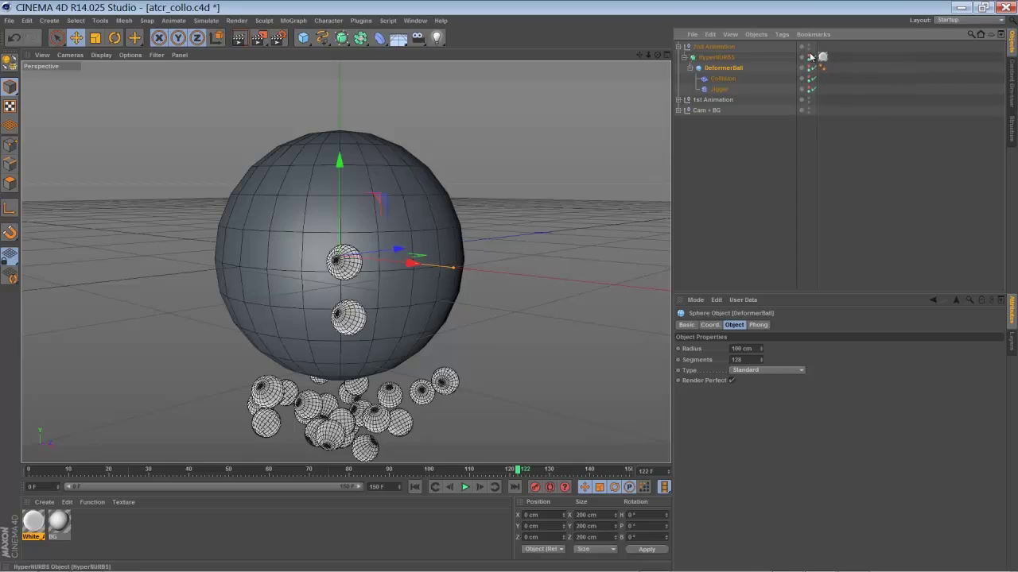
pyautogui.click(811, 57)
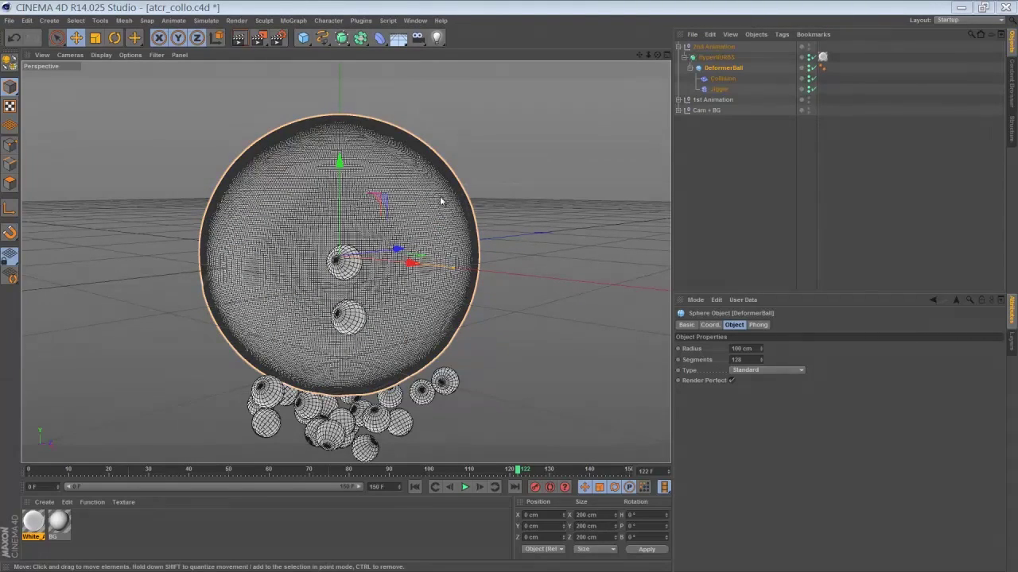
pyautogui.click(721, 79)
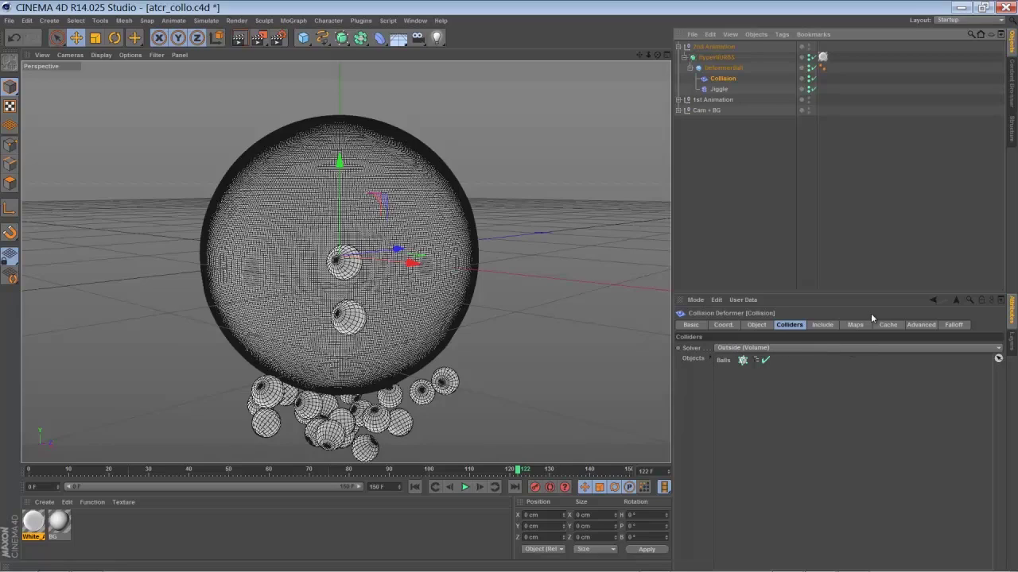
# Step: Review Collision's Advanced tab and Jiggle's settings (Strength 95%, Stiffness 40%), then expand 1st Animation
pyautogui.click(916, 326)
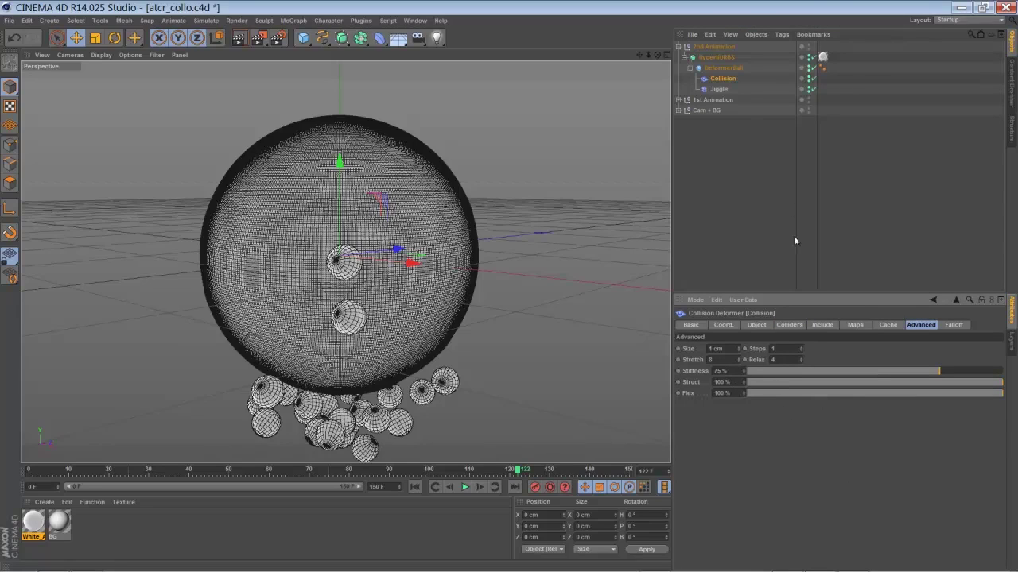
pyautogui.click(719, 89)
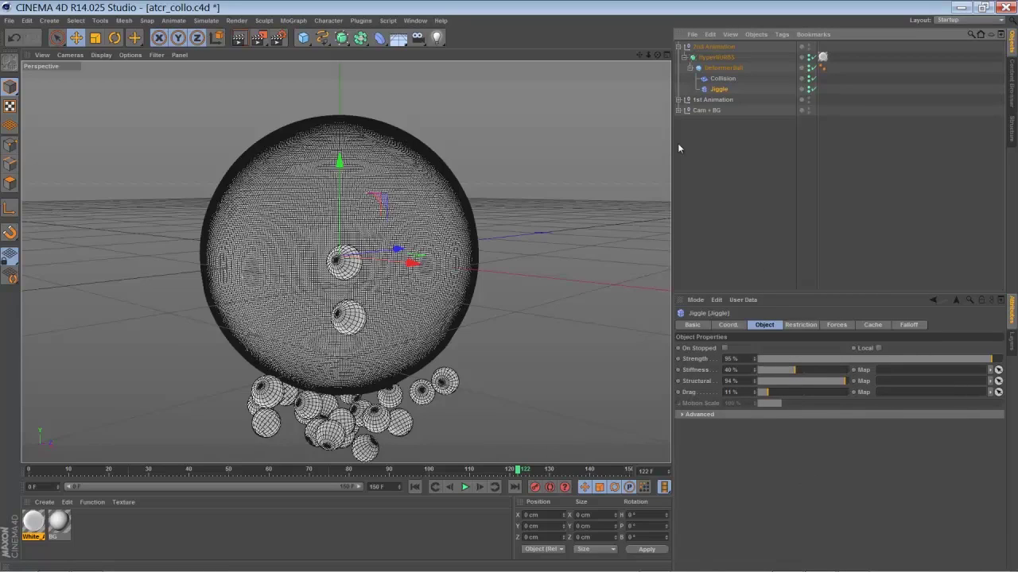
pyautogui.click(679, 100)
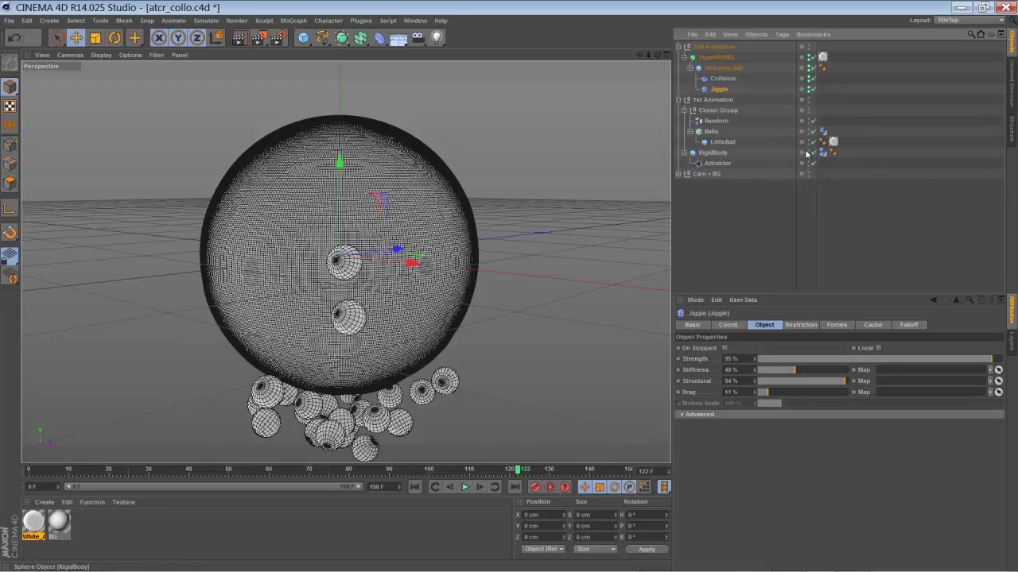
# Step: Check the Cache options of the Balls' Dynamics Body tag and the Collision deformer
pyautogui.click(823, 131)
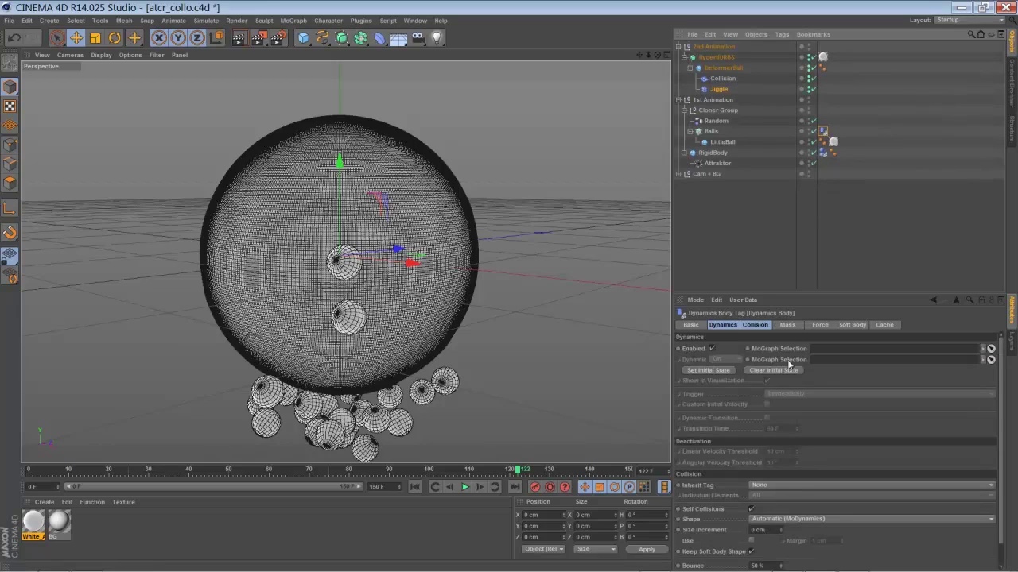
pyautogui.click(884, 325)
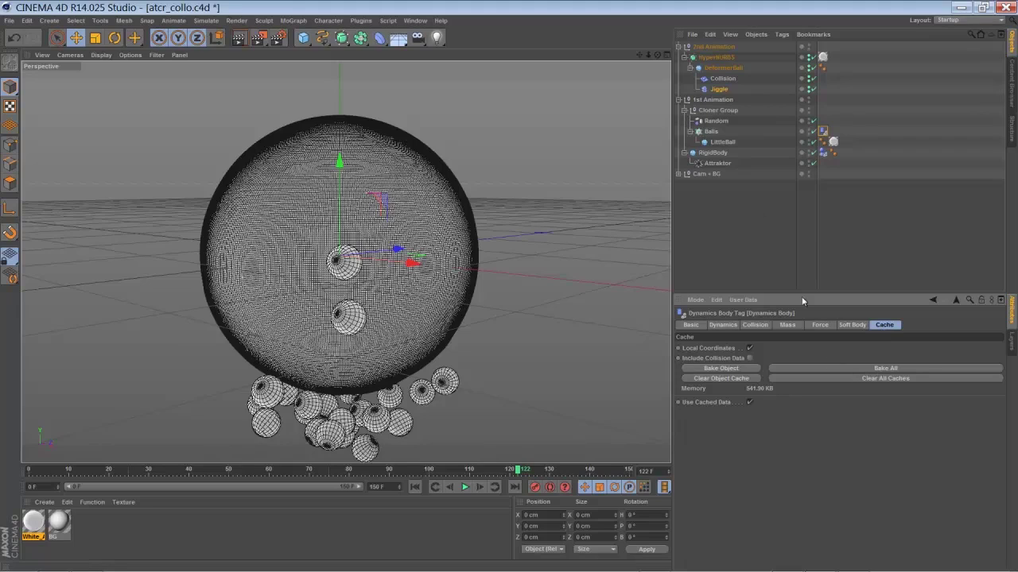
pyautogui.click(722, 78)
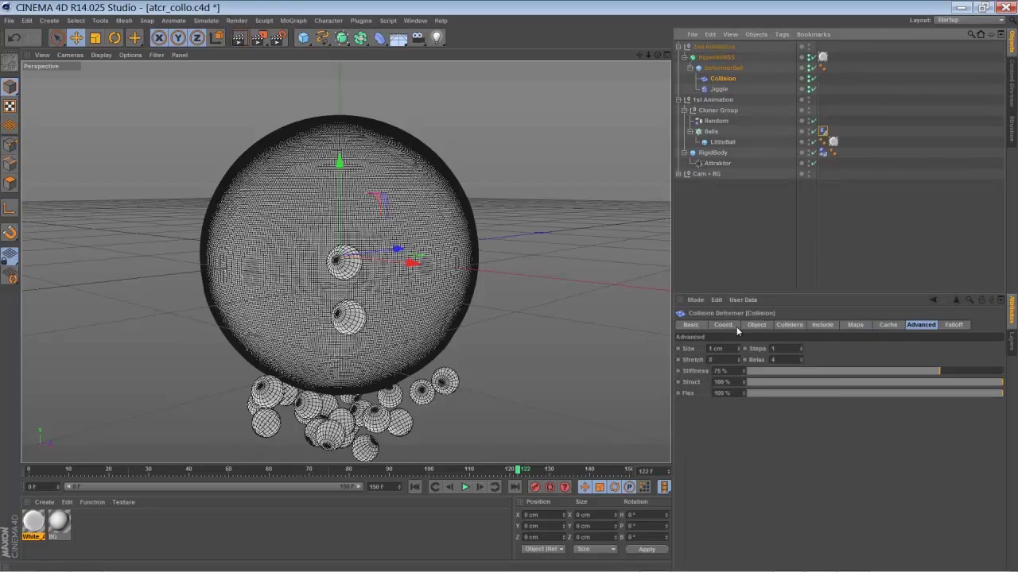
pyautogui.click(889, 325)
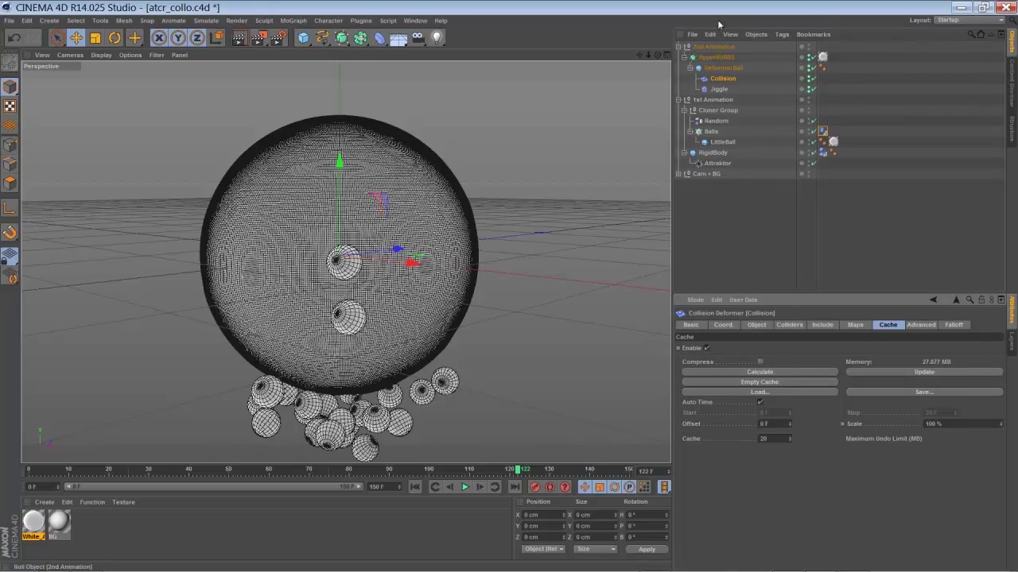
# Step: Check the Jiggle deformer's cache, then replay the simulation from frame 0
pyautogui.click(718, 89)
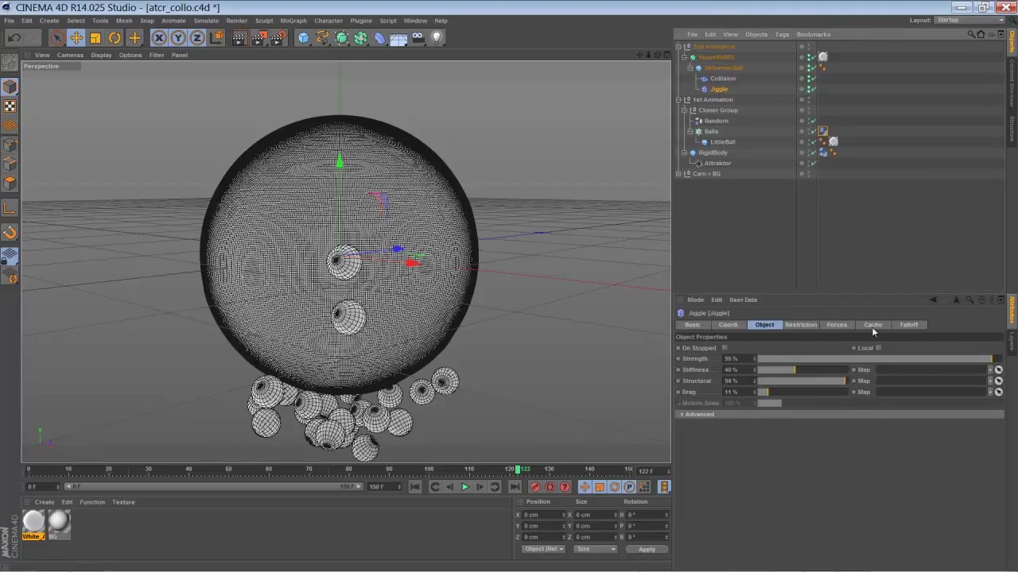
pyautogui.click(873, 326)
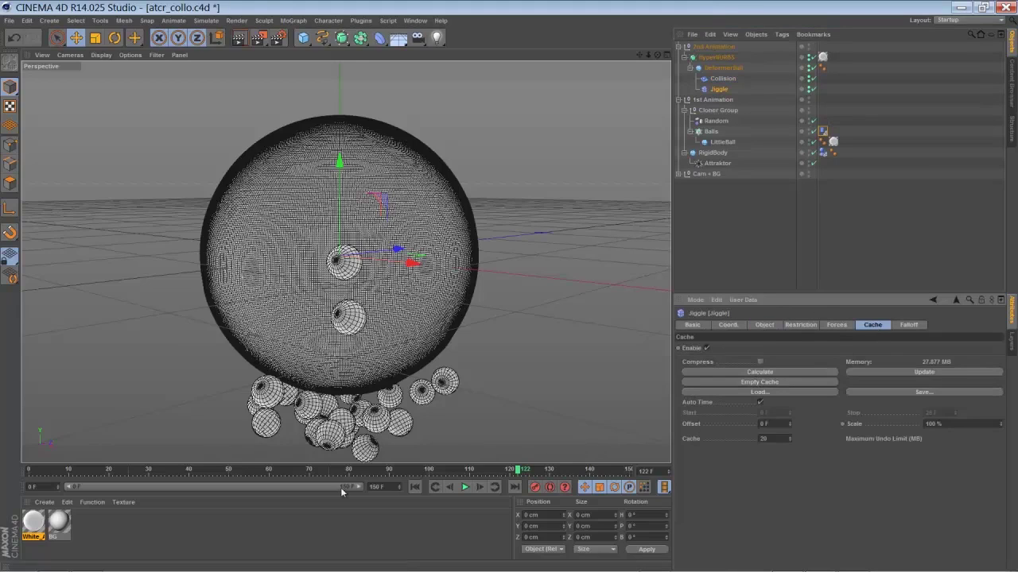
pyautogui.click(414, 488)
pyautogui.click(464, 486)
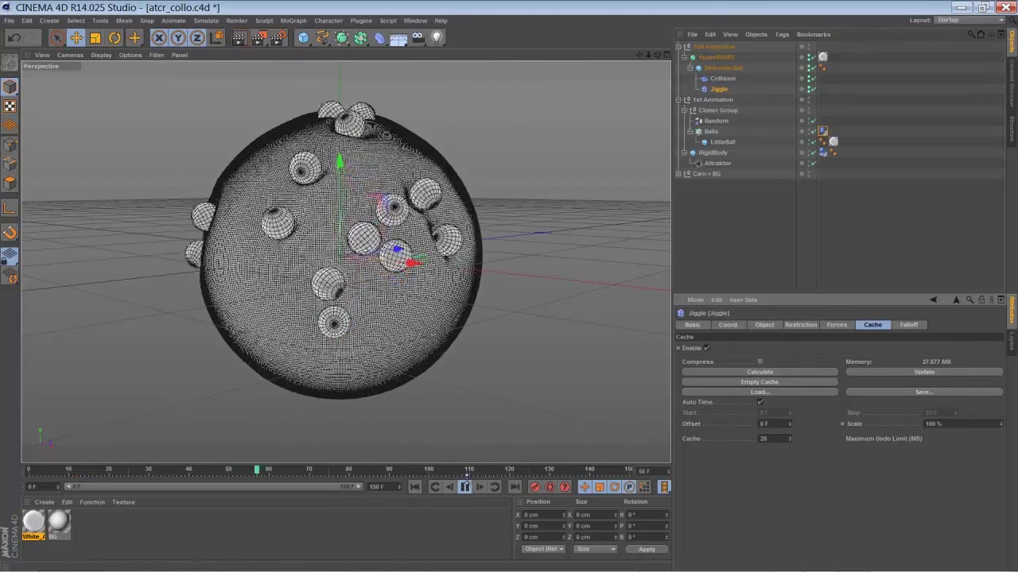
# Step: Stop playback near frame 86, render the view, select RigidBody and re-render with Ctrl+R
pyautogui.click(465, 488)
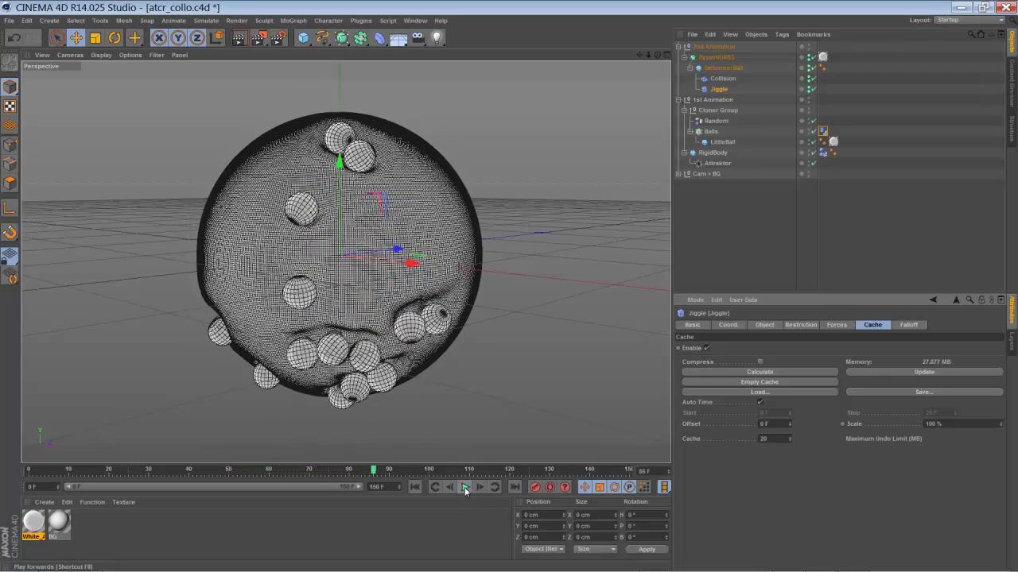
pyautogui.click(239, 37)
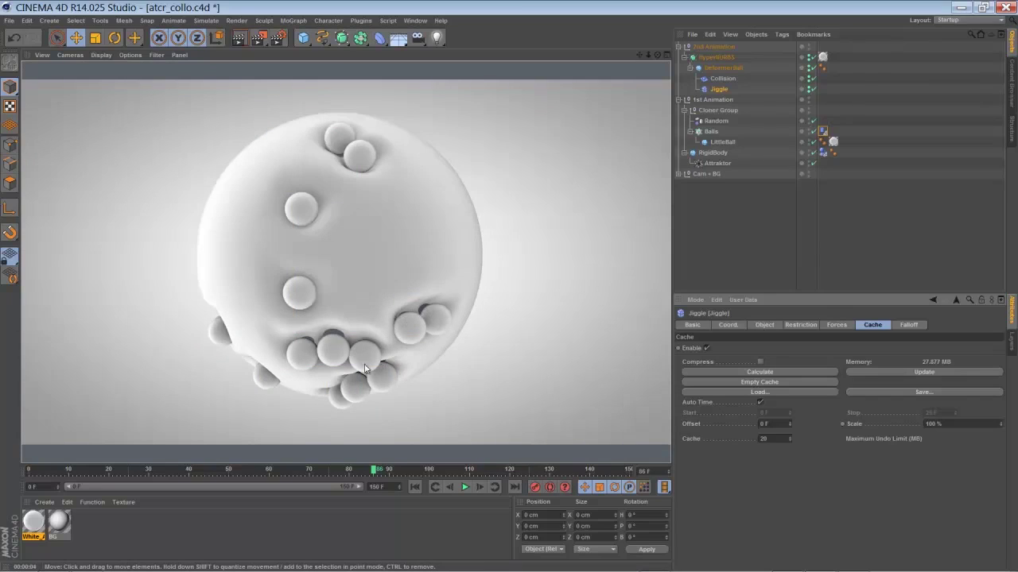
pyautogui.click(717, 153)
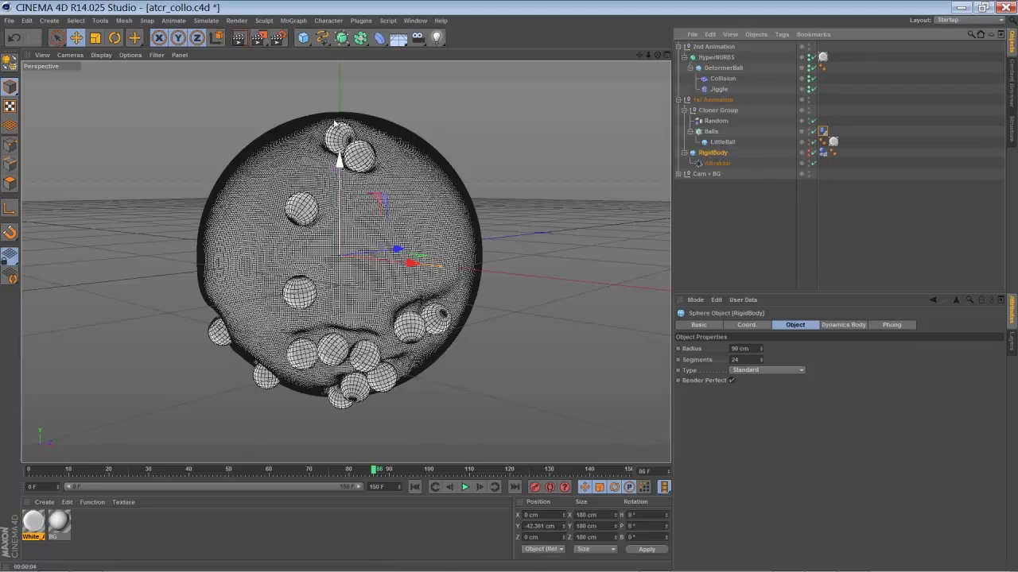
pyautogui.hotkey('ctrl', 'r')
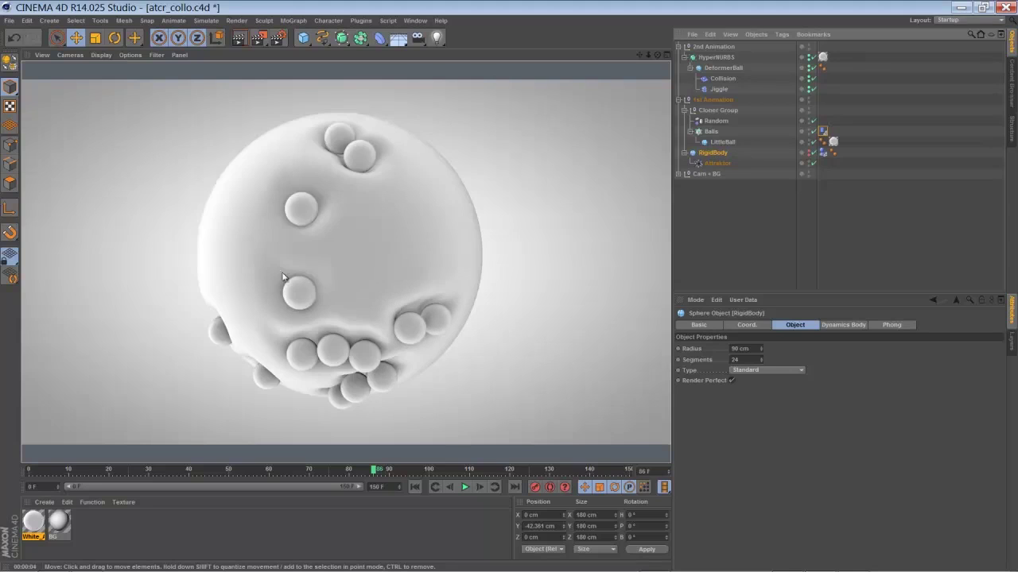
# Step: Open the White_AO material and inspect the Fresnel shader in its Color channel
pyautogui.doubleClick(35, 525)
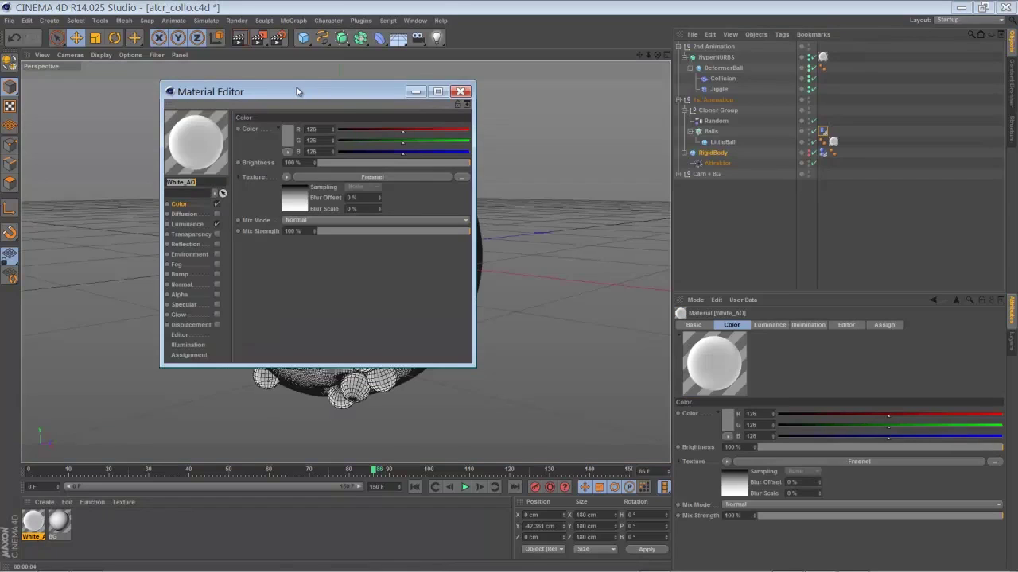
pyautogui.moveTo(297, 91); pyautogui.dragTo(463, 175)
pyautogui.click(347, 291)
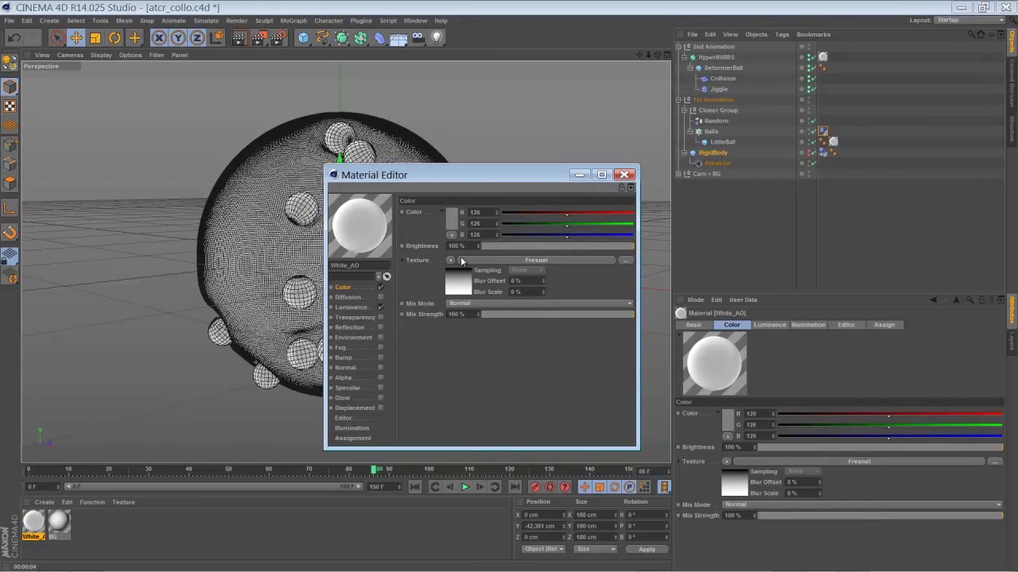
pyautogui.click(486, 261)
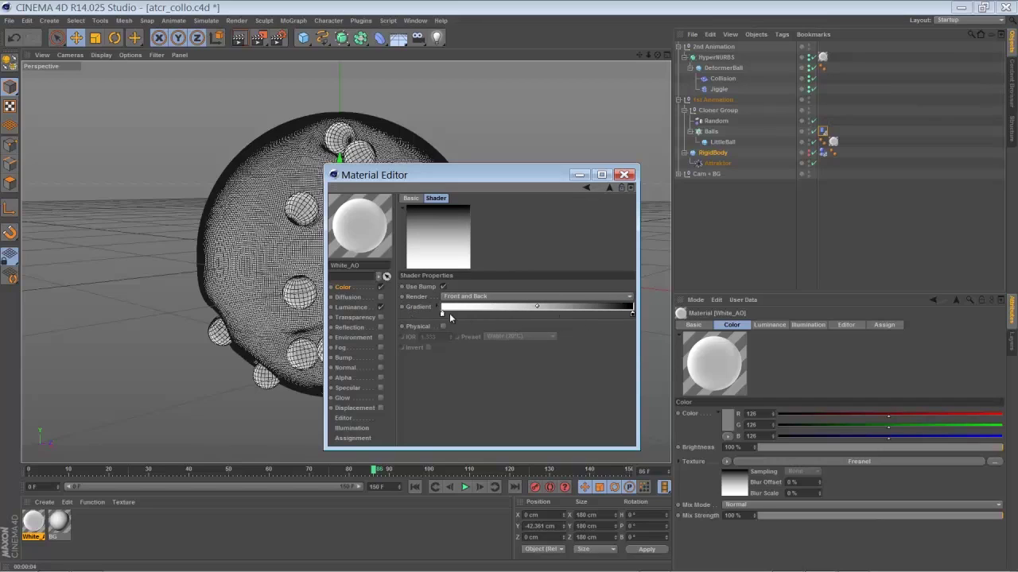
# Step: Set White_AO's Luminance texture to Effects > Ambient Occlusion, close the editor, and render the view
pyautogui.click(357, 308)
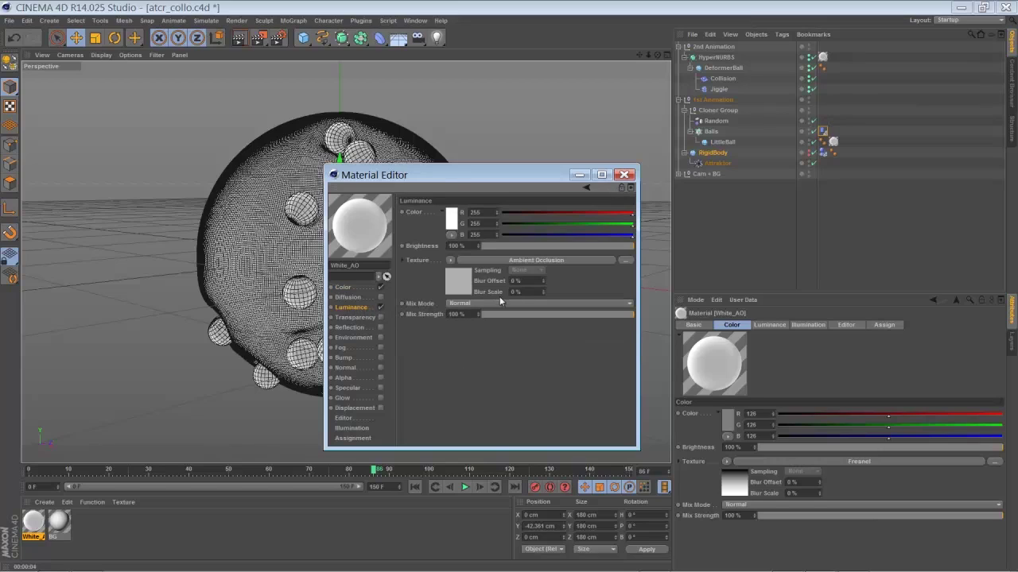
pyautogui.click(448, 260)
pyautogui.moveTo(485, 481)
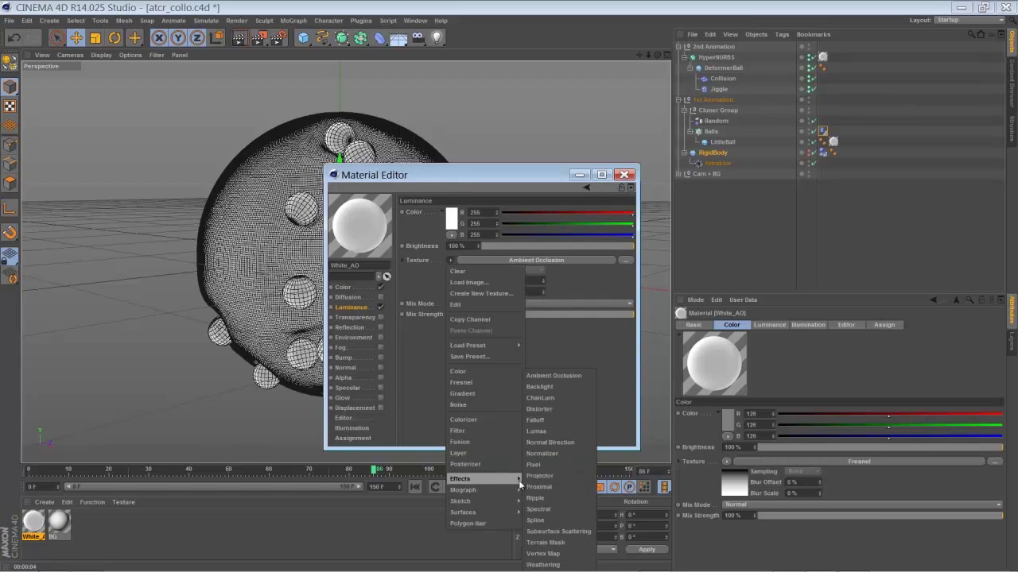
pyautogui.click(557, 377)
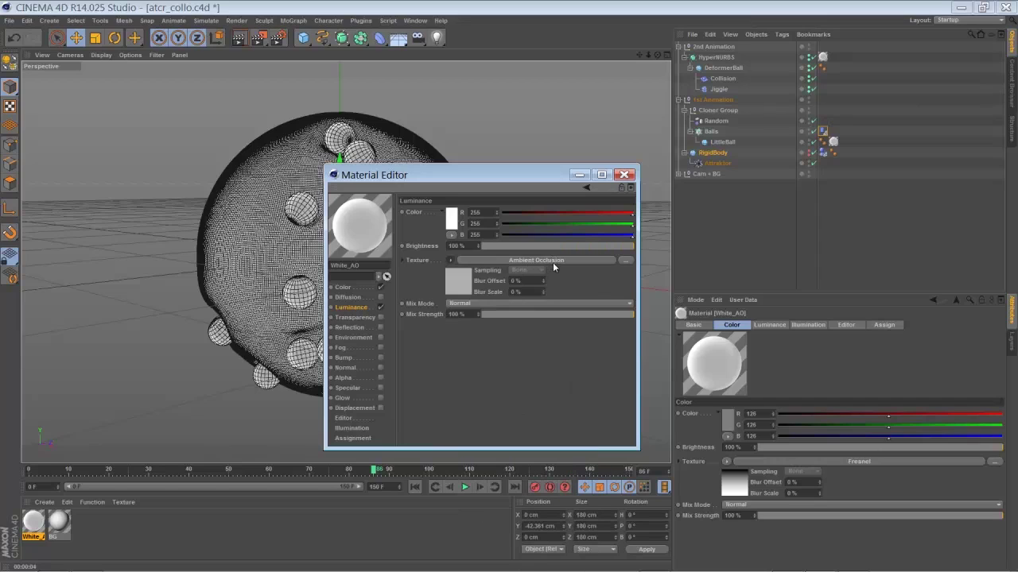
pyautogui.click(562, 260)
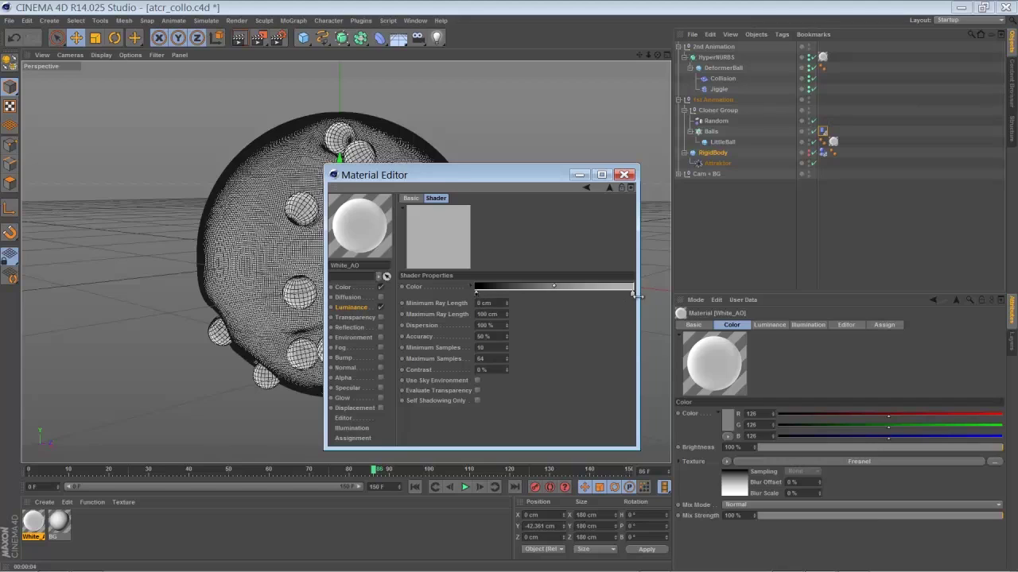
pyautogui.click(624, 174)
pyautogui.click(239, 37)
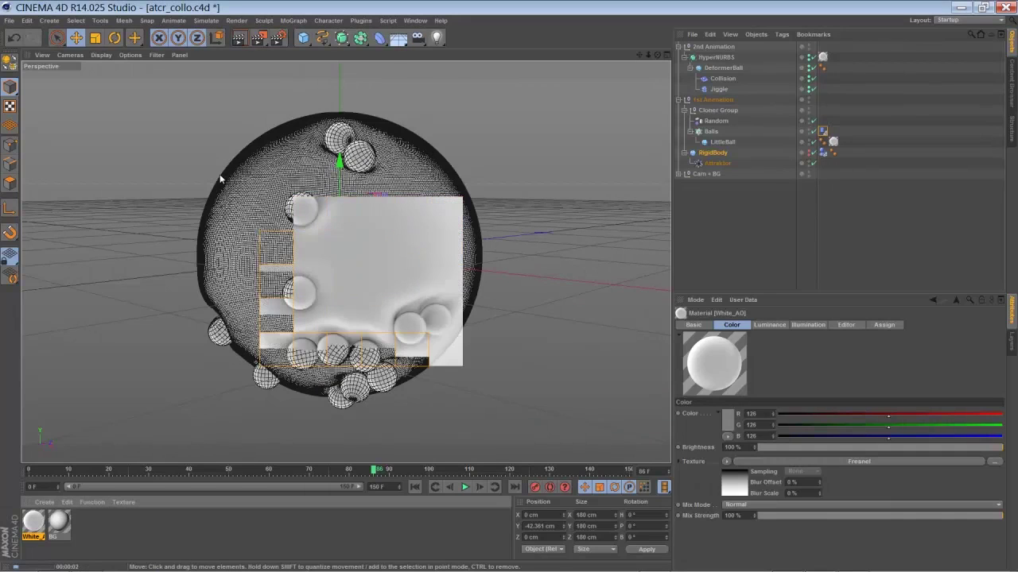
# Step: Expand the Cam + BG null to show its Cam and BG objects
pyautogui.click(678, 173)
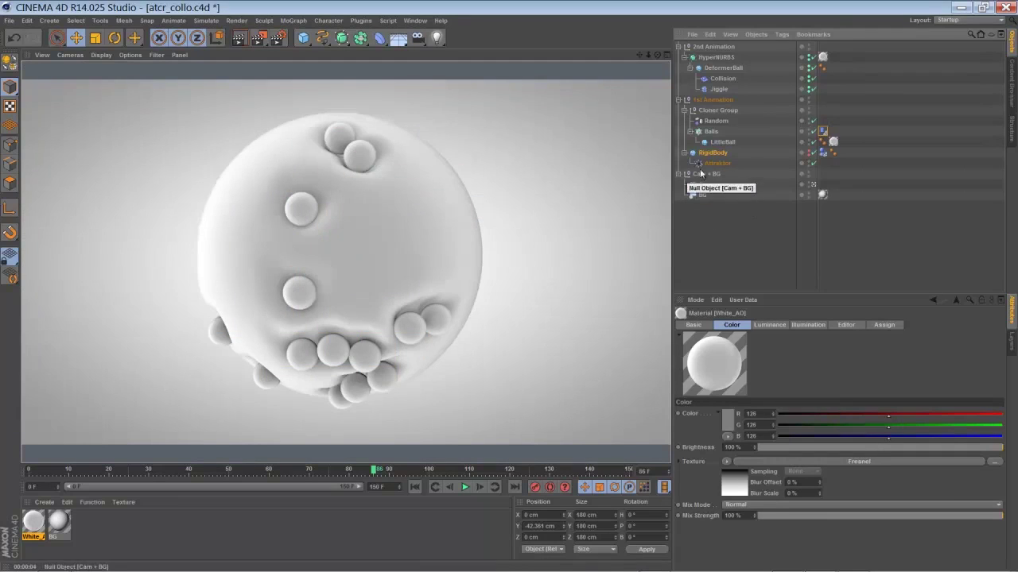